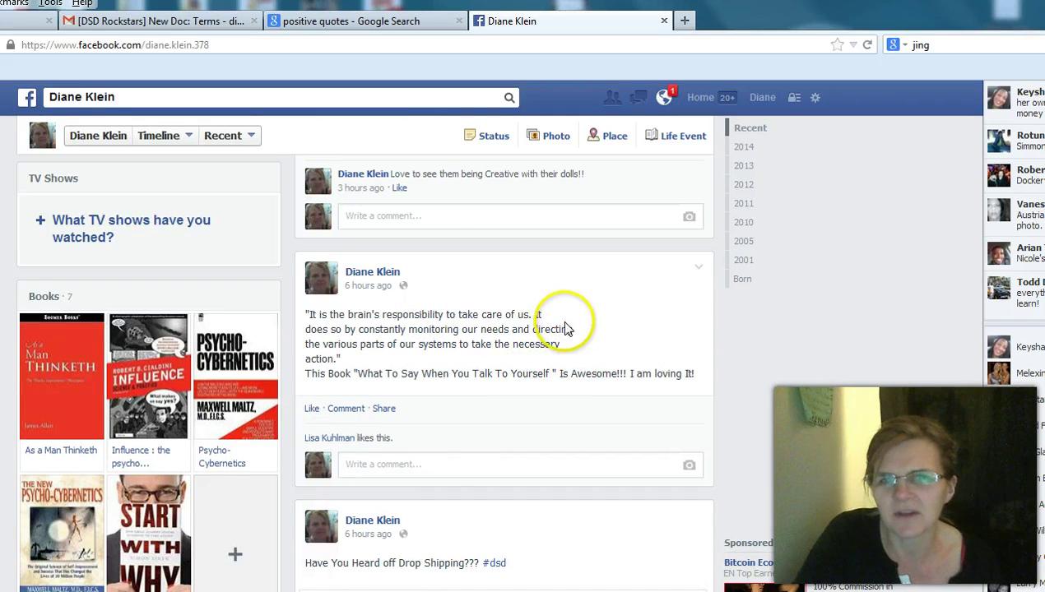
- Scroll through the Facebook profile timeline, then run a Google search for 'jing'
{"action": "scroll", "coordinate": [567, 328], "scroll_direction": "down", "scroll_amount": 6}
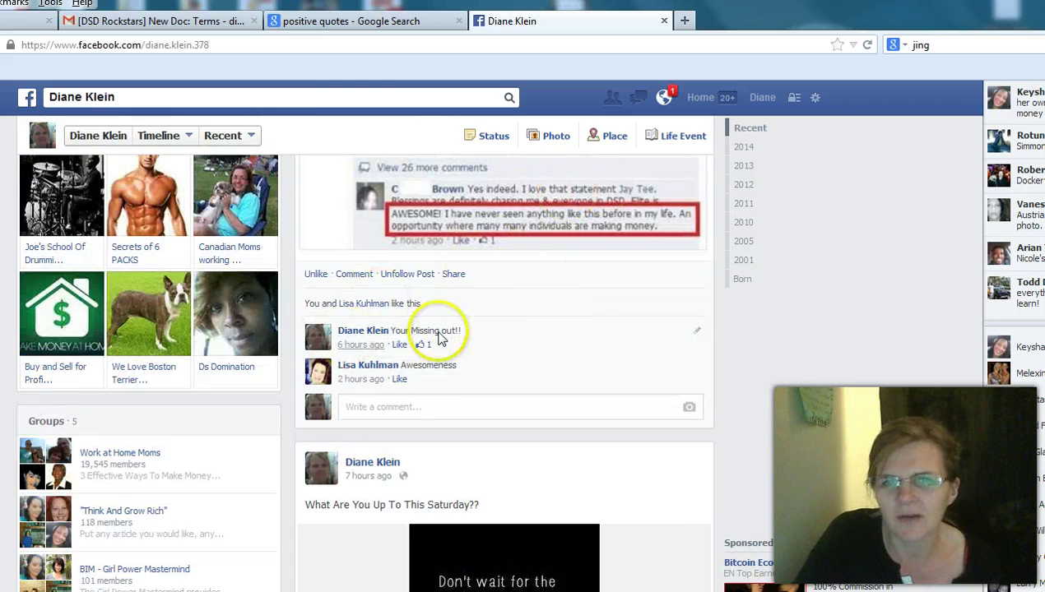
{"action": "scroll", "coordinate": [455, 397], "scroll_direction": "down", "scroll_amount": 5}
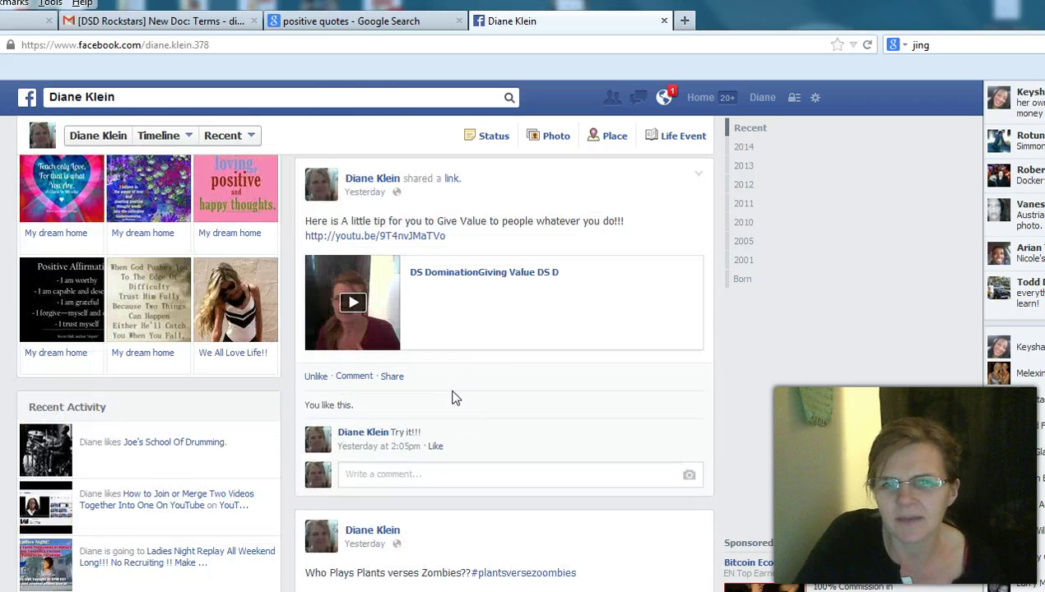
{"action": "scroll", "coordinate": [455, 398], "scroll_direction": "down", "scroll_amount": 2}
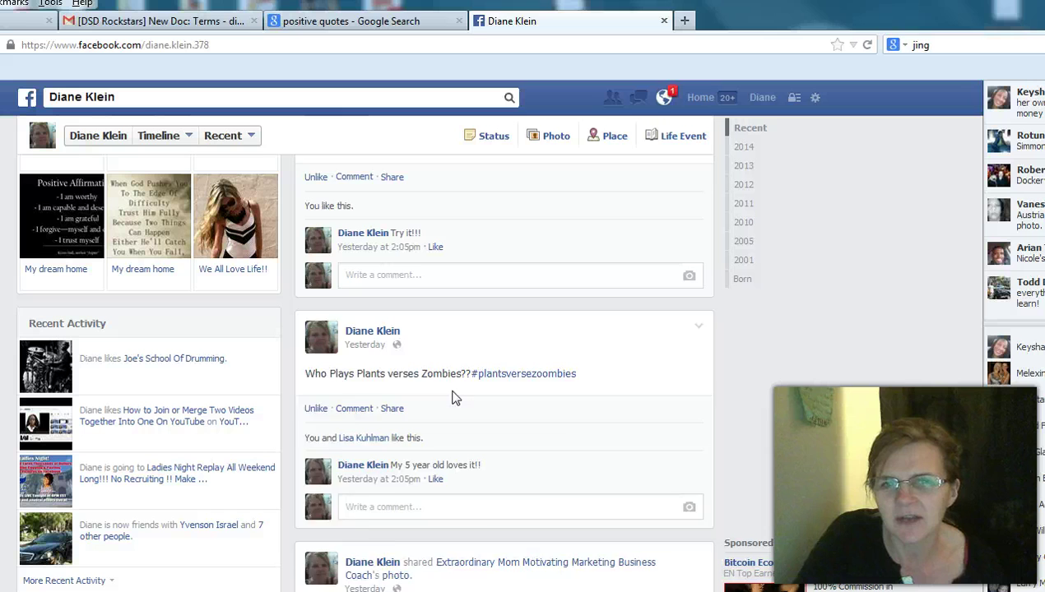
{"action": "scroll", "coordinate": [455, 397], "scroll_direction": "down", "scroll_amount": 3}
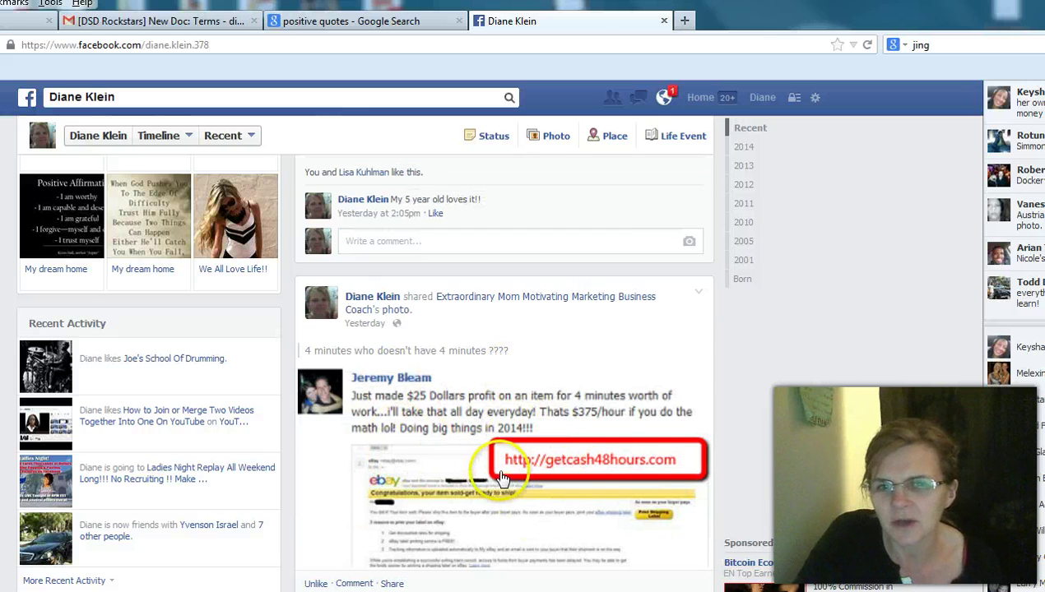
{"action": "scroll", "coordinate": [482, 445], "scroll_direction": "up", "scroll_amount": 7}
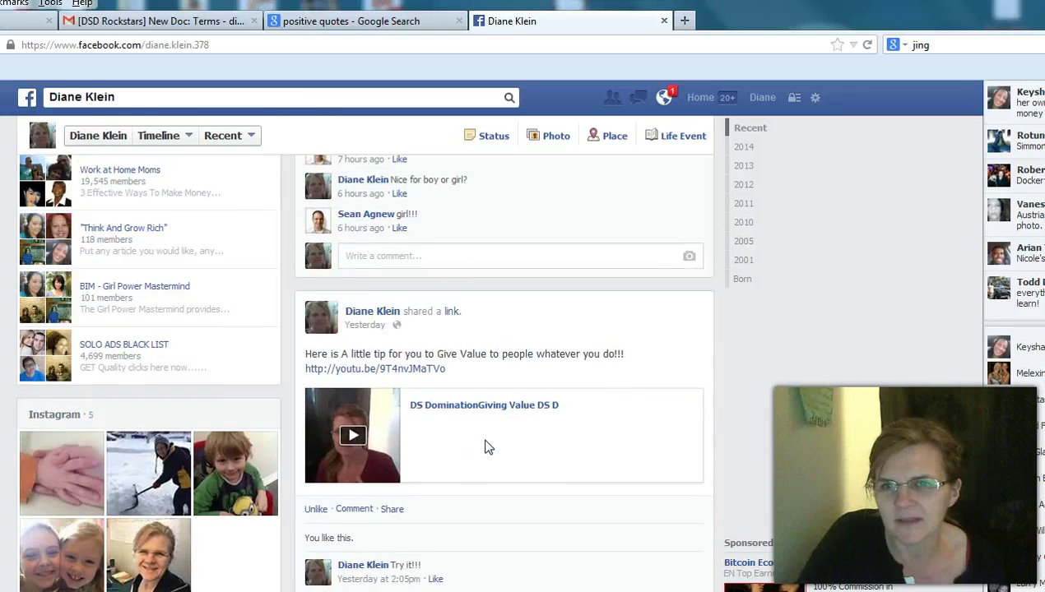
{"action": "scroll", "coordinate": [486, 446], "scroll_direction": "up", "scroll_amount": 6}
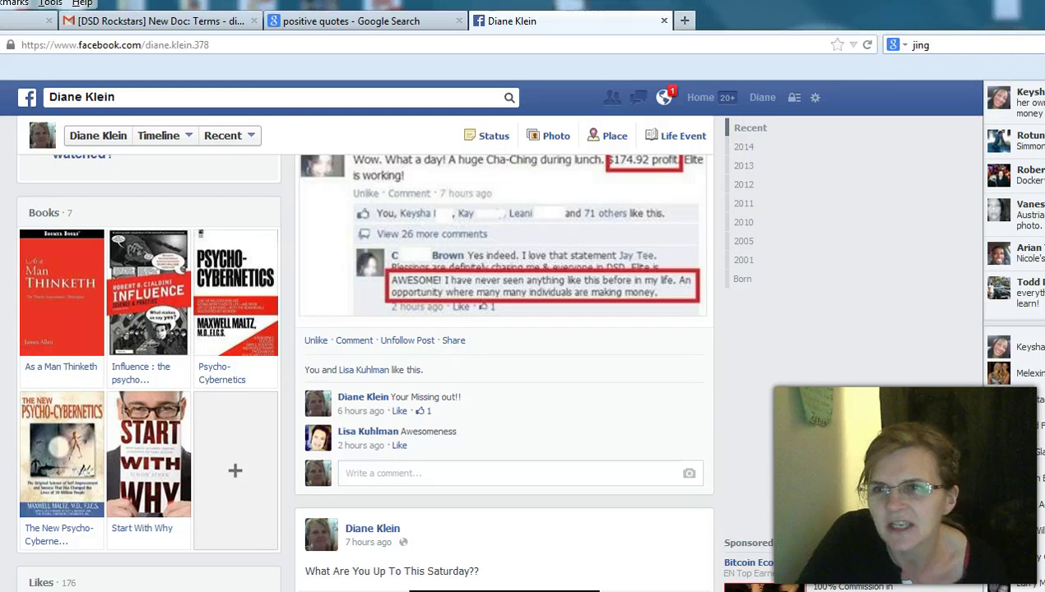
{"action": "key", "text": "F5"}
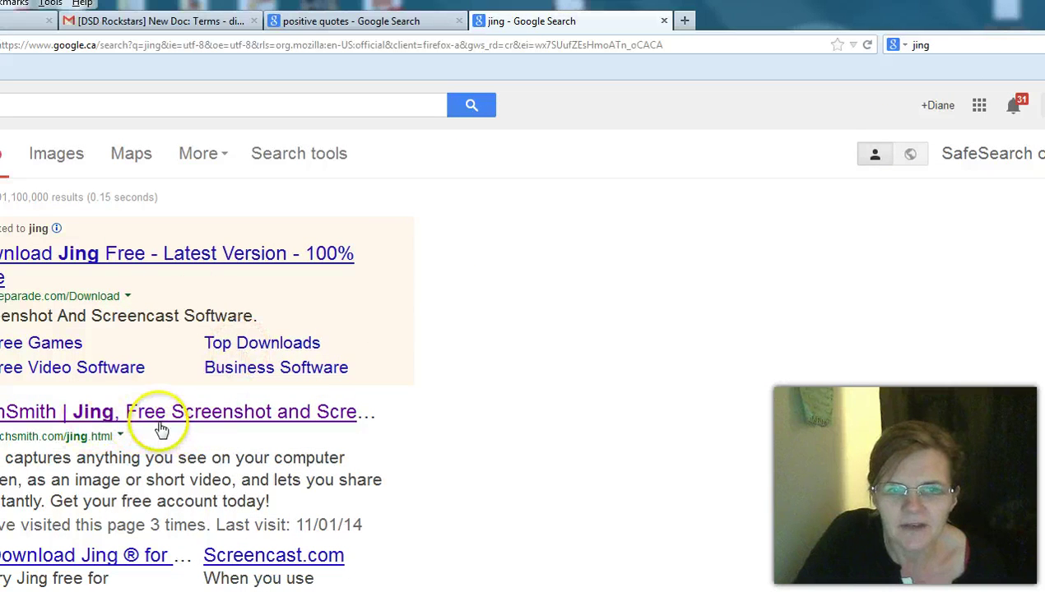
- Open the 'TechSmith | Jing, Free Screenshot and Screencast' search result
{"action": "left_click", "coordinate": [184, 418]}
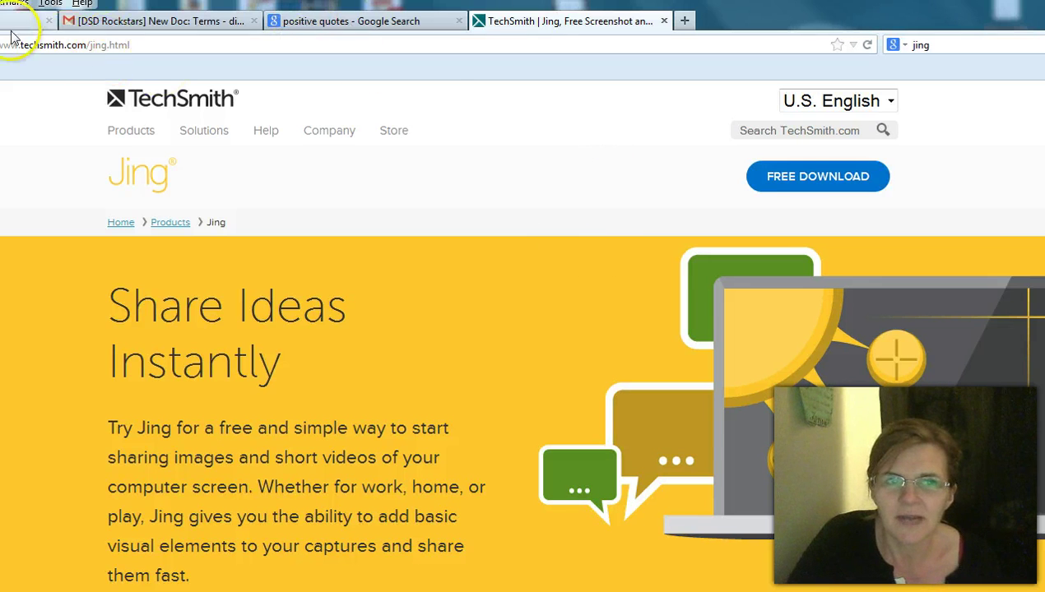
- Go back to Facebook through the saved profile bookmark and open the News Feed
{"action": "key", "text": "Print"}
{"action": "left_click", "coordinate": [15, 4]}
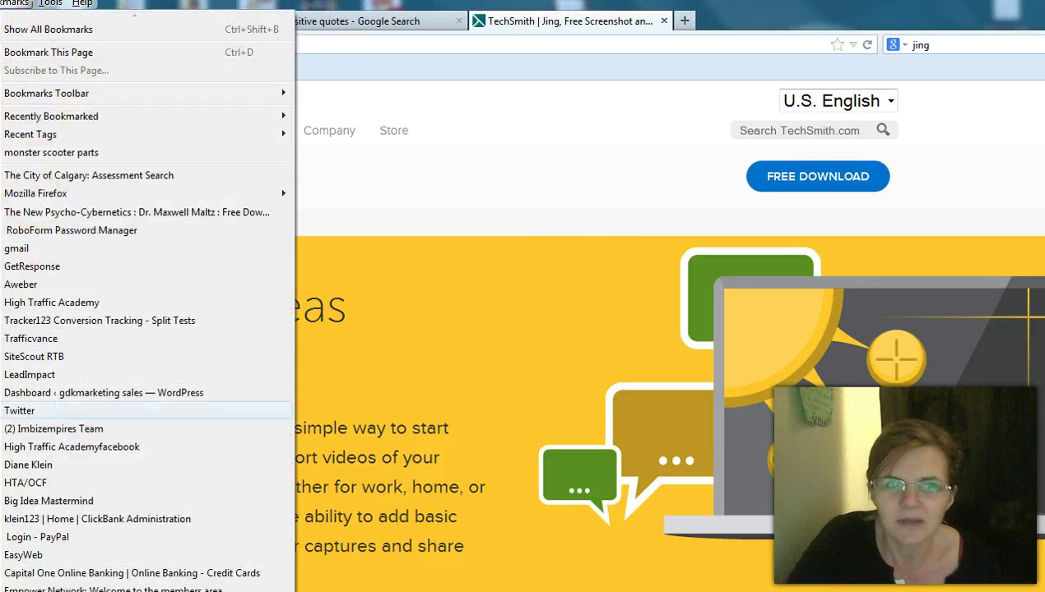
{"action": "left_click", "coordinate": [29, 469]}
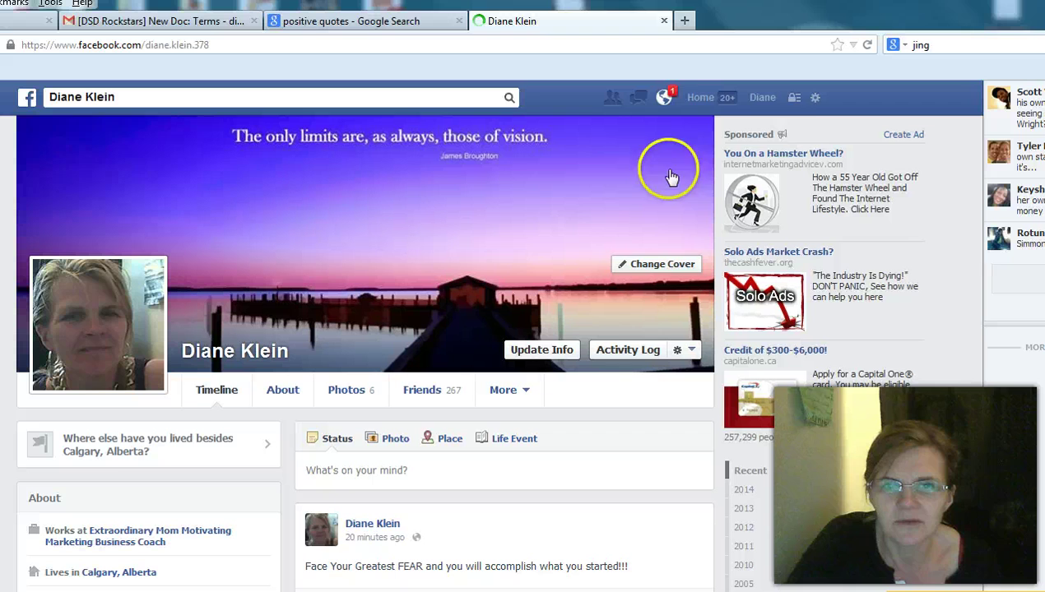
{"action": "left_click", "coordinate": [701, 99]}
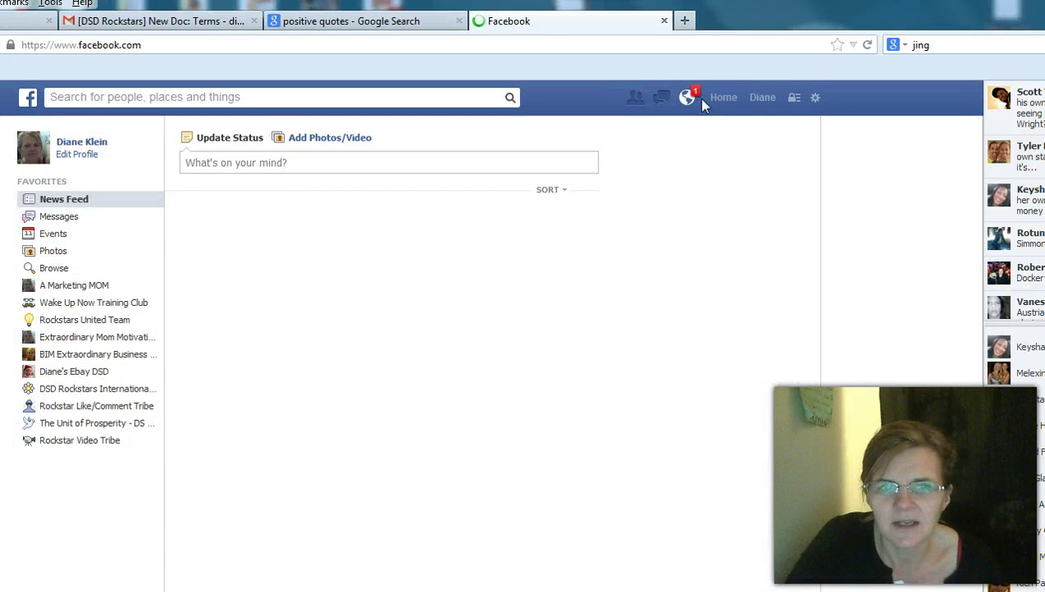
{"action": "scroll", "coordinate": [550, 294], "scroll_direction": "down", "scroll_amount": 4}
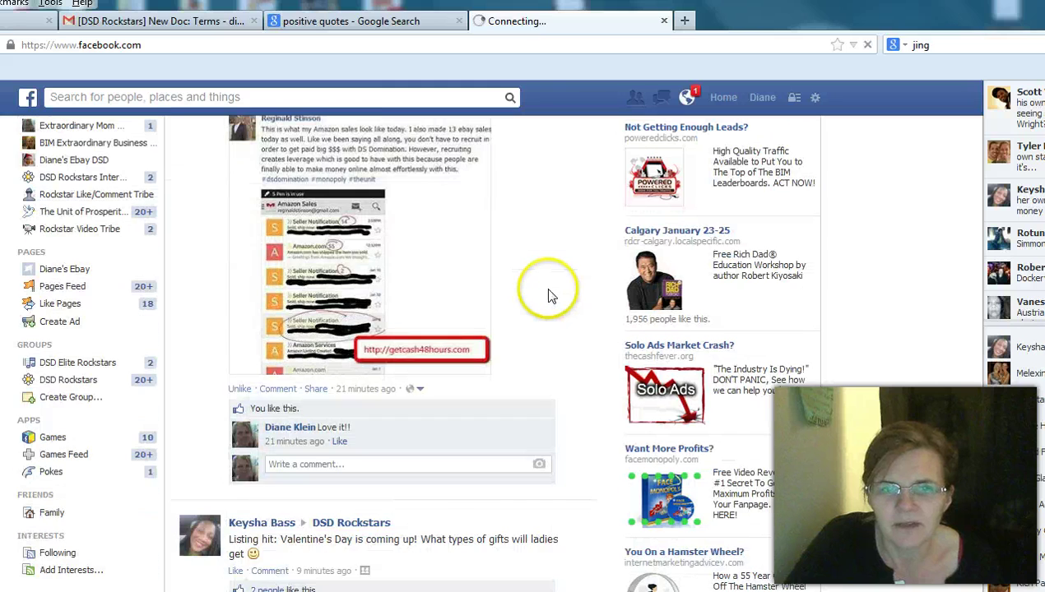
{"action": "scroll", "coordinate": [551, 296], "scroll_direction": "down", "scroll_amount": 10}
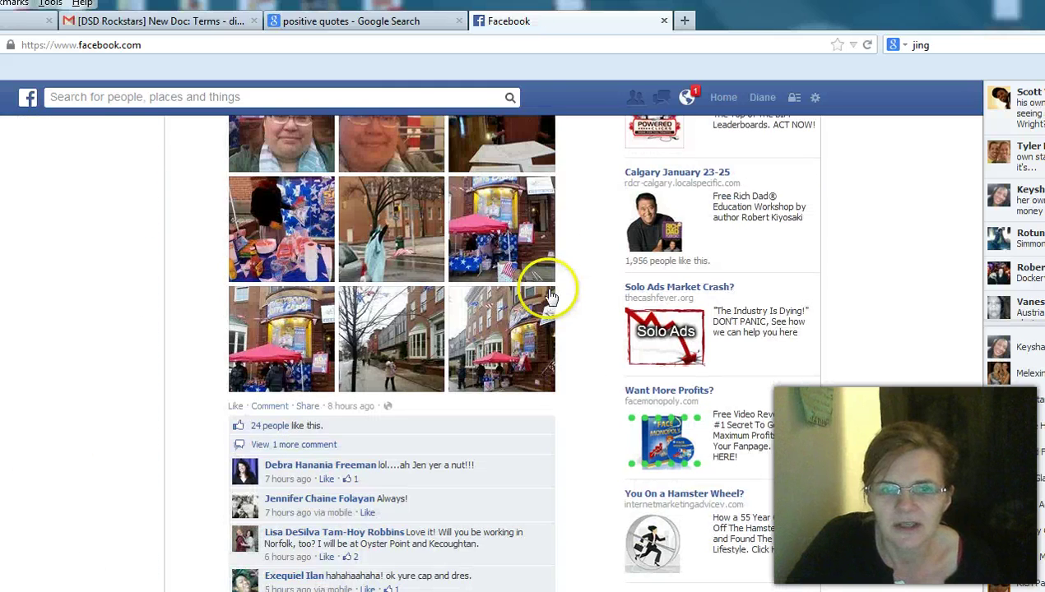
{"action": "scroll", "coordinate": [549, 296], "scroll_direction": "up", "scroll_amount": 8}
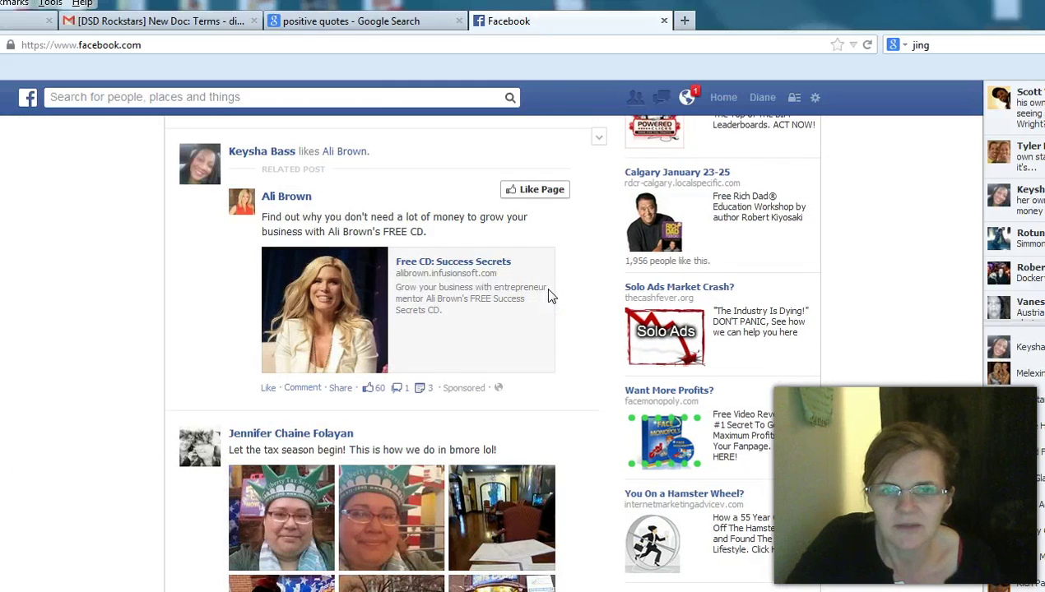
{"action": "scroll", "coordinate": [551, 296], "scroll_direction": "down", "scroll_amount": 5}
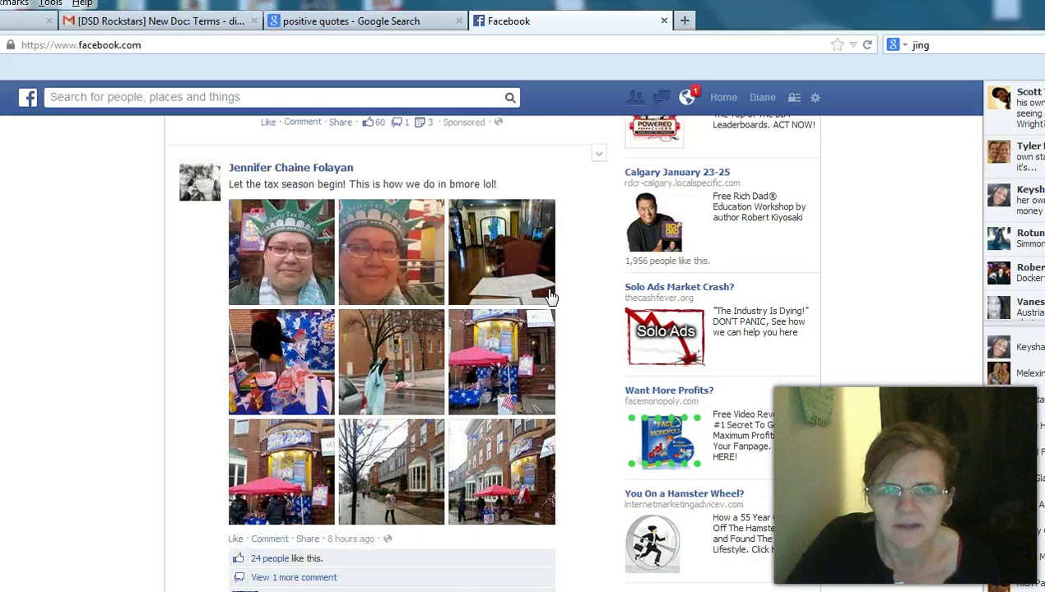
{"action": "scroll", "coordinate": [550, 296], "scroll_direction": "down", "scroll_amount": 8}
{"action": "scroll", "coordinate": [550, 293], "scroll_direction": "down", "scroll_amount": 5}
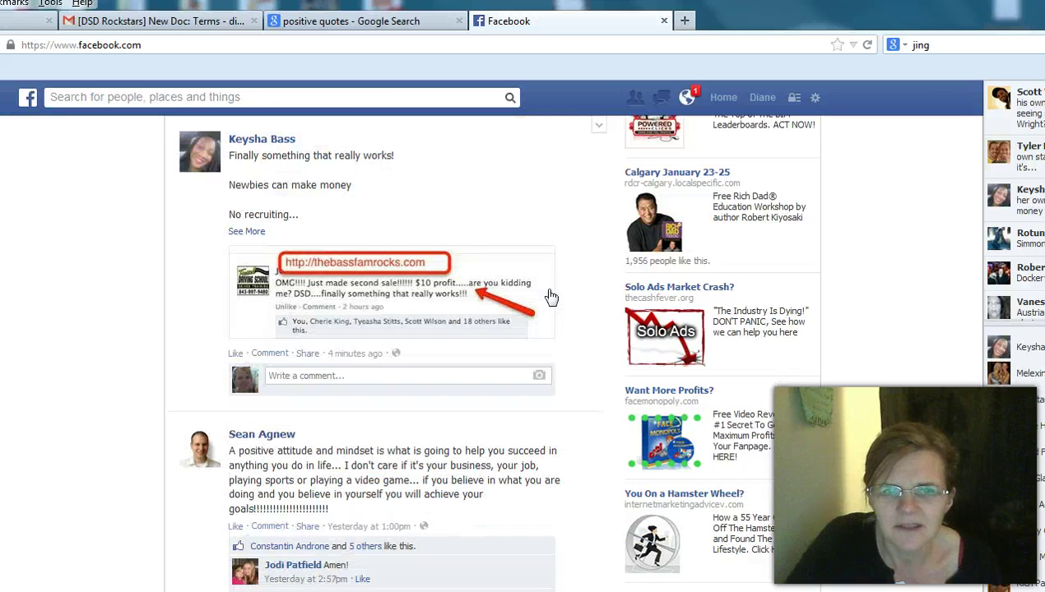
{"action": "scroll", "coordinate": [551, 297], "scroll_direction": "down", "scroll_amount": 3}
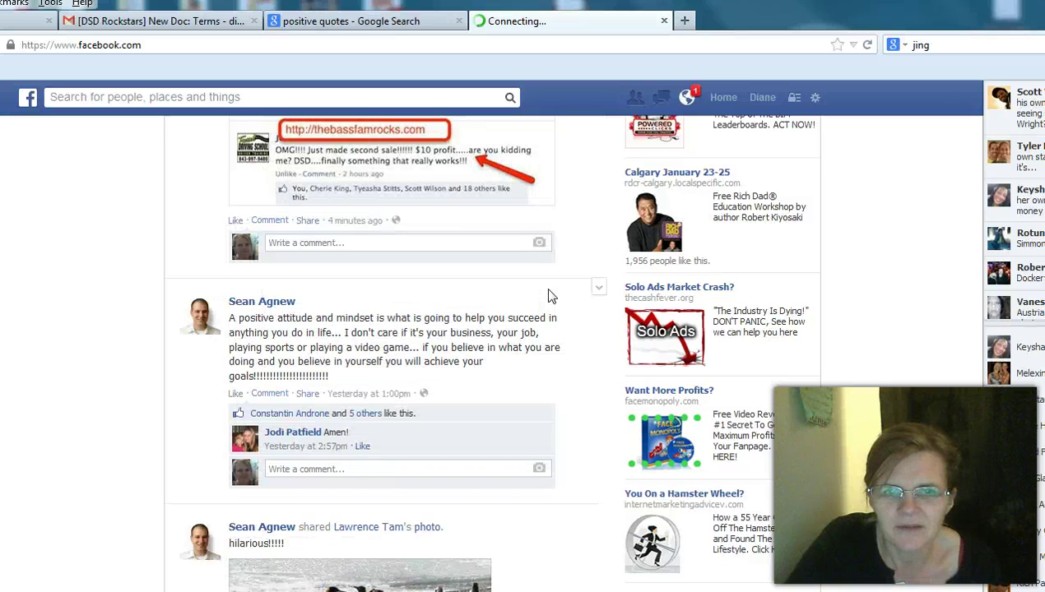
{"action": "scroll", "coordinate": [551, 296], "scroll_direction": "up", "scroll_amount": 2}
{"action": "scroll", "coordinate": [551, 296], "scroll_direction": "up", "scroll_amount": 3}
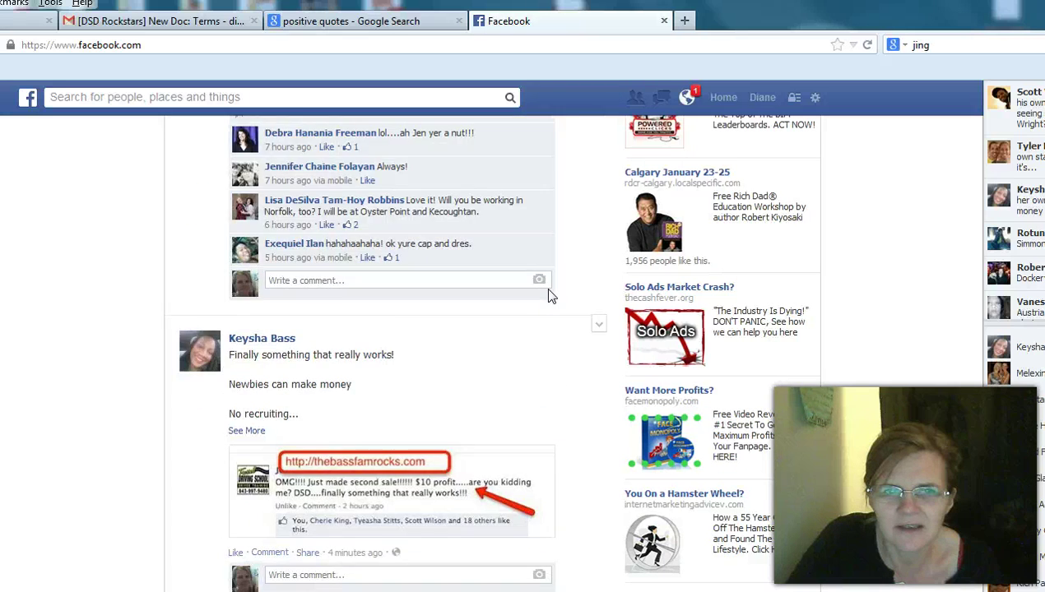
{"action": "scroll", "coordinate": [551, 296], "scroll_direction": "down", "scroll_amount": 10}
{"action": "scroll", "coordinate": [551, 297], "scroll_direction": "down", "scroll_amount": 5}
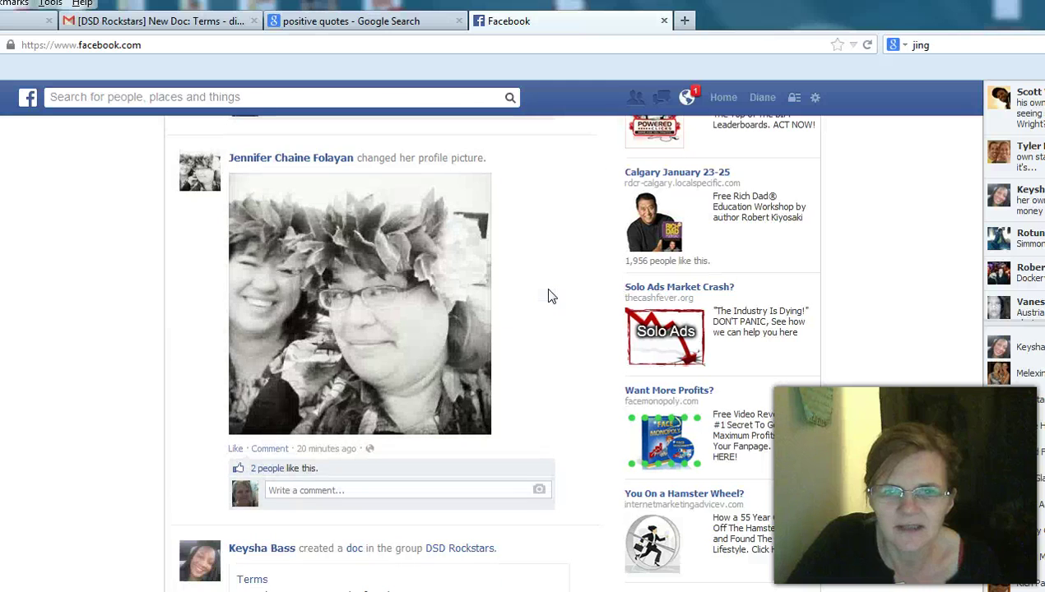
{"action": "scroll", "coordinate": [551, 296], "scroll_direction": "down", "scroll_amount": 6}
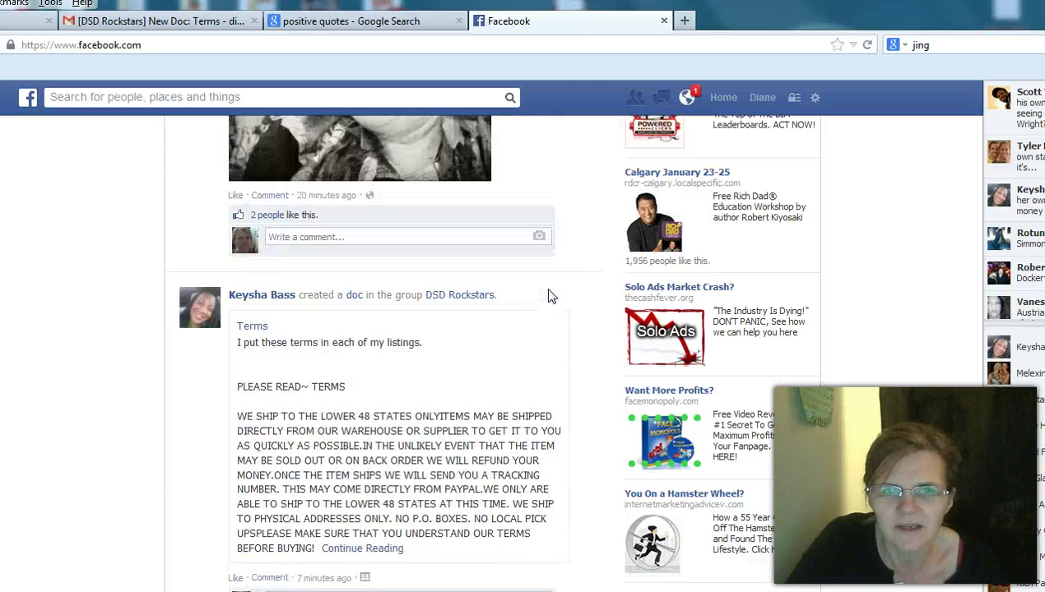
{"action": "scroll", "coordinate": [551, 296], "scroll_direction": "down", "scroll_amount": 12}
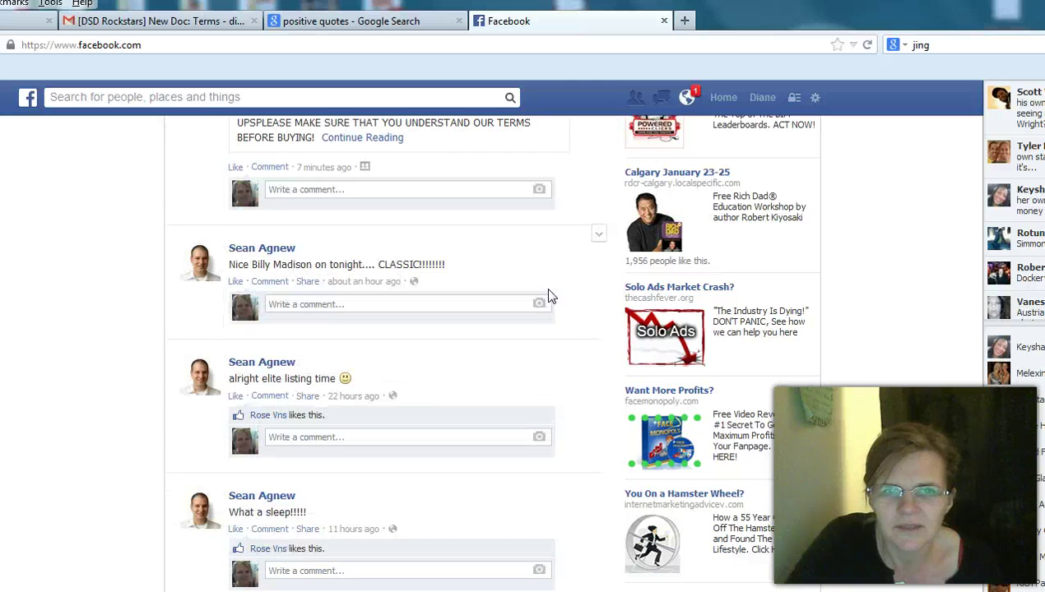
{"action": "scroll", "coordinate": [552, 297], "scroll_direction": "down", "scroll_amount": 3}
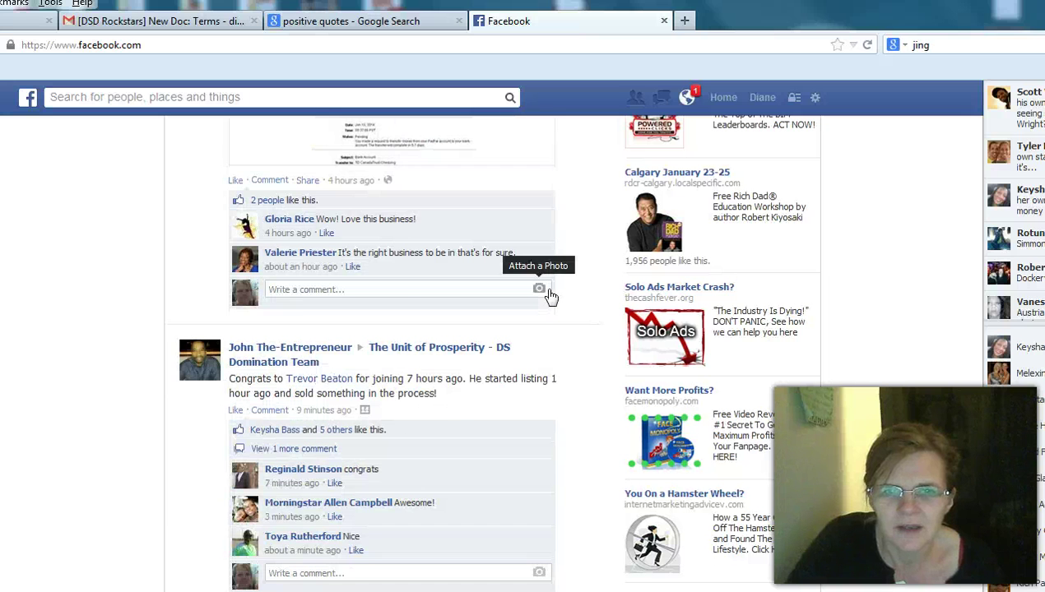
{"action": "scroll", "coordinate": [551, 296], "scroll_direction": "down", "scroll_amount": 6}
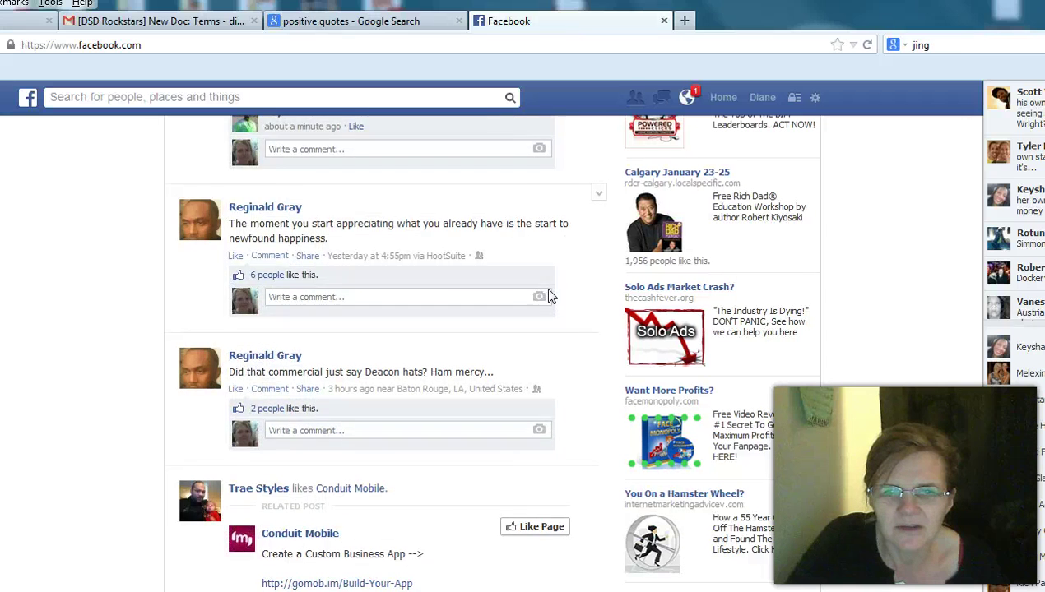
{"action": "scroll", "coordinate": [552, 296], "scroll_direction": "down", "scroll_amount": 4}
{"action": "scroll", "coordinate": [551, 296], "scroll_direction": "down", "scroll_amount": 6}
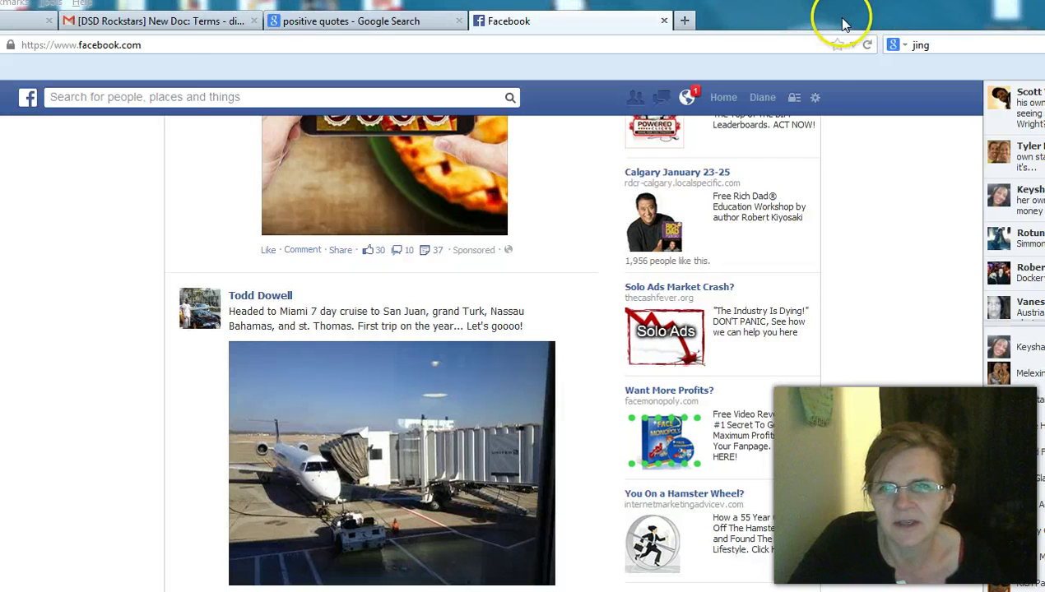
{"action": "left_click", "coordinate": [841, 15]}
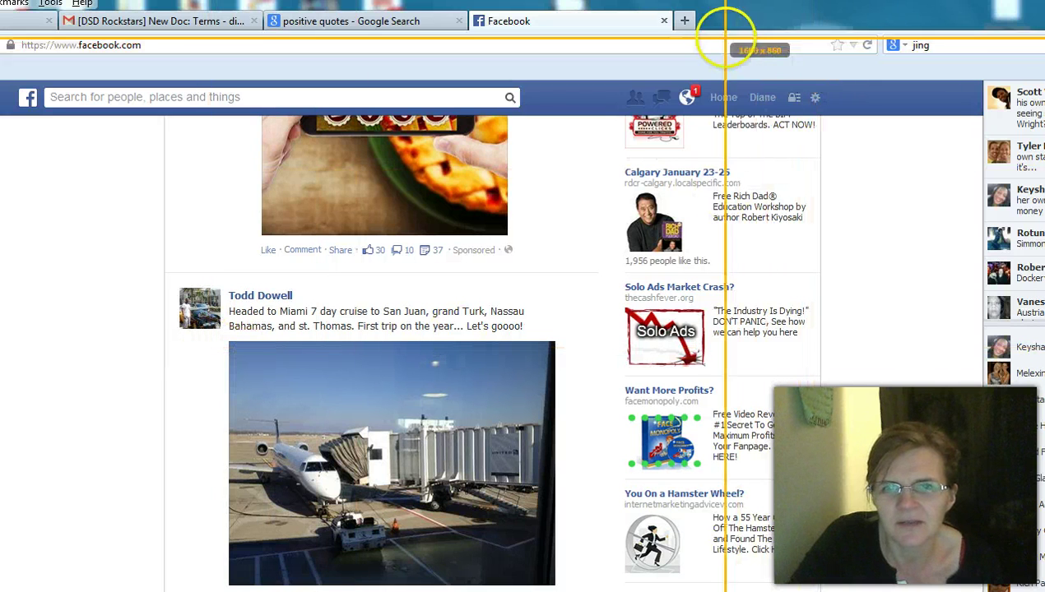
{"action": "left_click", "coordinate": [754, 95]}
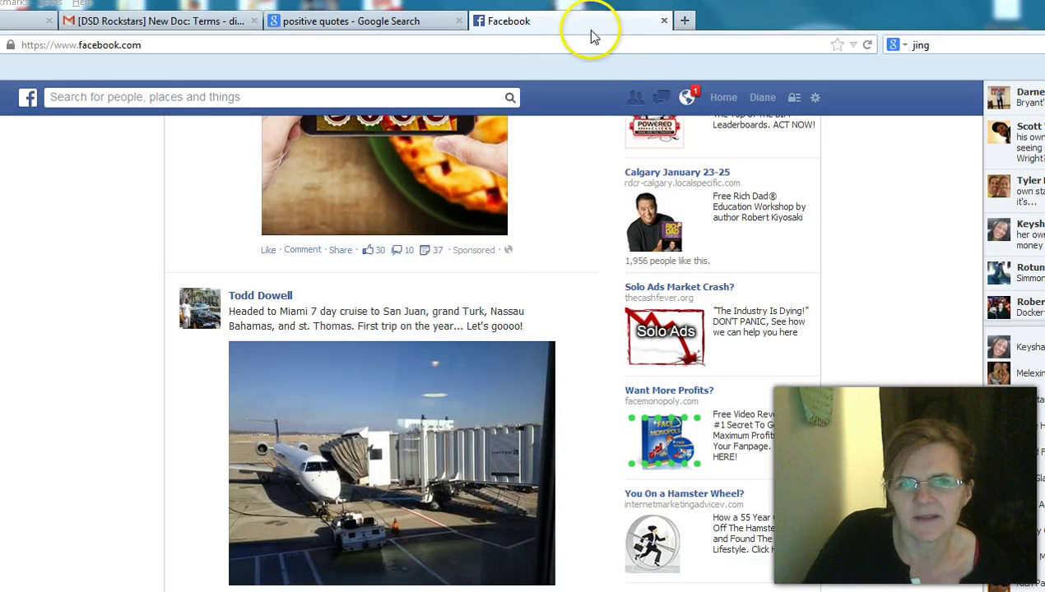
- Scroll the News Feed until 'The 8 Habits of Highly Productive People' image post is visible
{"action": "left_click", "coordinate": [560, 280]}
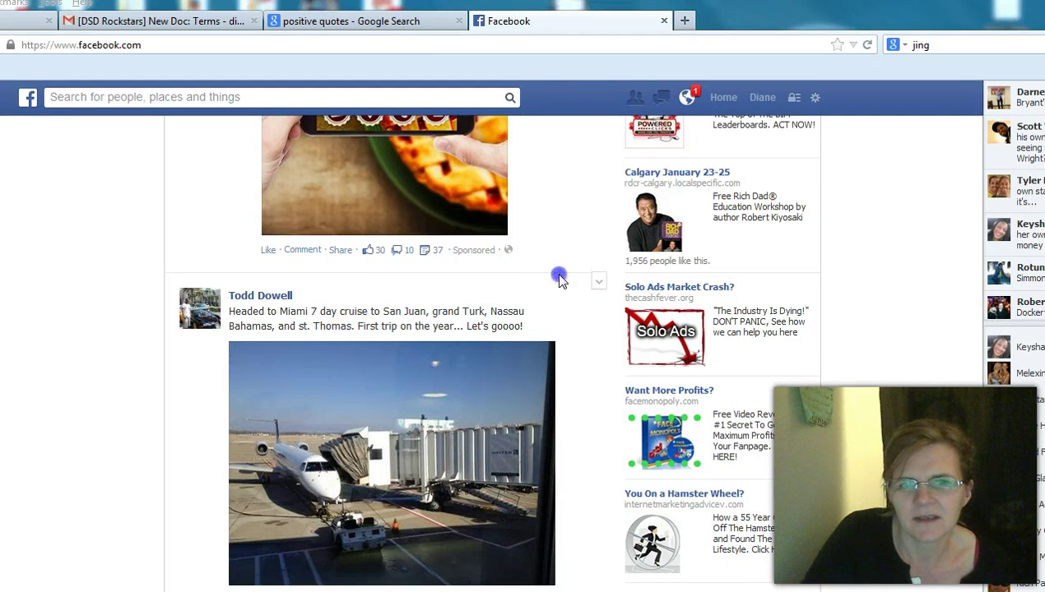
{"action": "scroll", "coordinate": [560, 284], "scroll_direction": "down", "scroll_amount": 20}
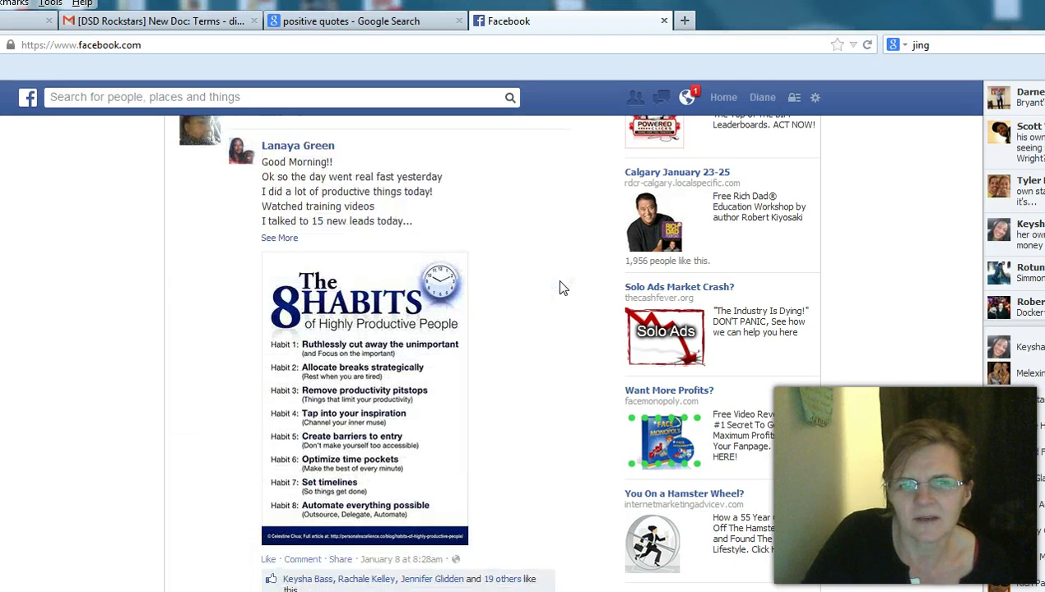
{"action": "scroll", "coordinate": [560, 286], "scroll_direction": "up", "scroll_amount": 6}
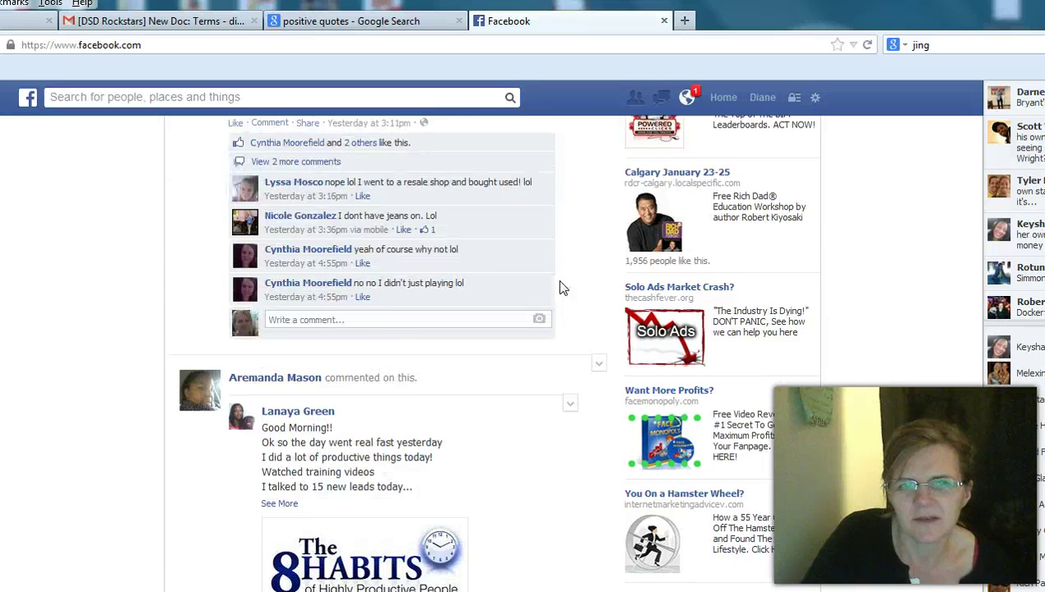
{"action": "scroll", "coordinate": [559, 286], "scroll_direction": "down", "scroll_amount": 3}
{"action": "left_click", "coordinate": [554, 297]}
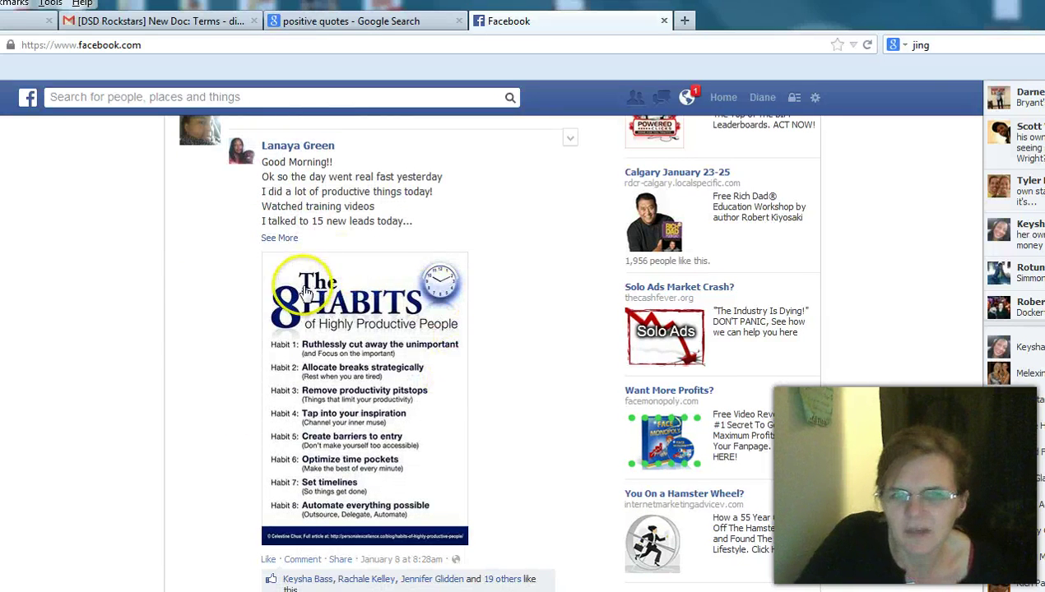
{"action": "scroll", "coordinate": [317, 297], "scroll_direction": "down", "scroll_amount": 2}
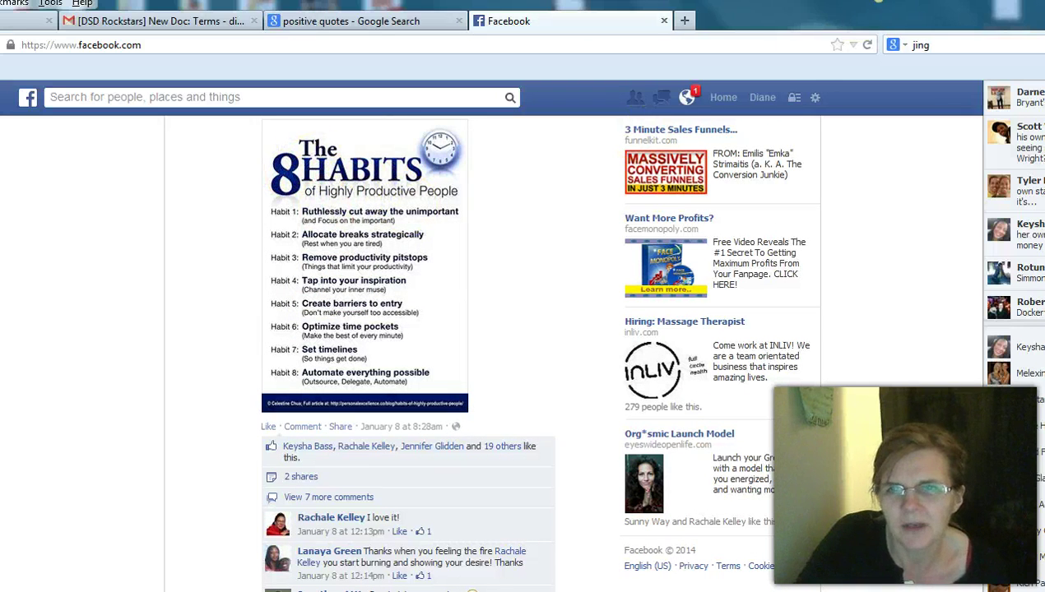
- Frame the 8 Habits image with Jing's capture area and capture it at 329 x 340
{"action": "left_click", "coordinate": [837, 26]}
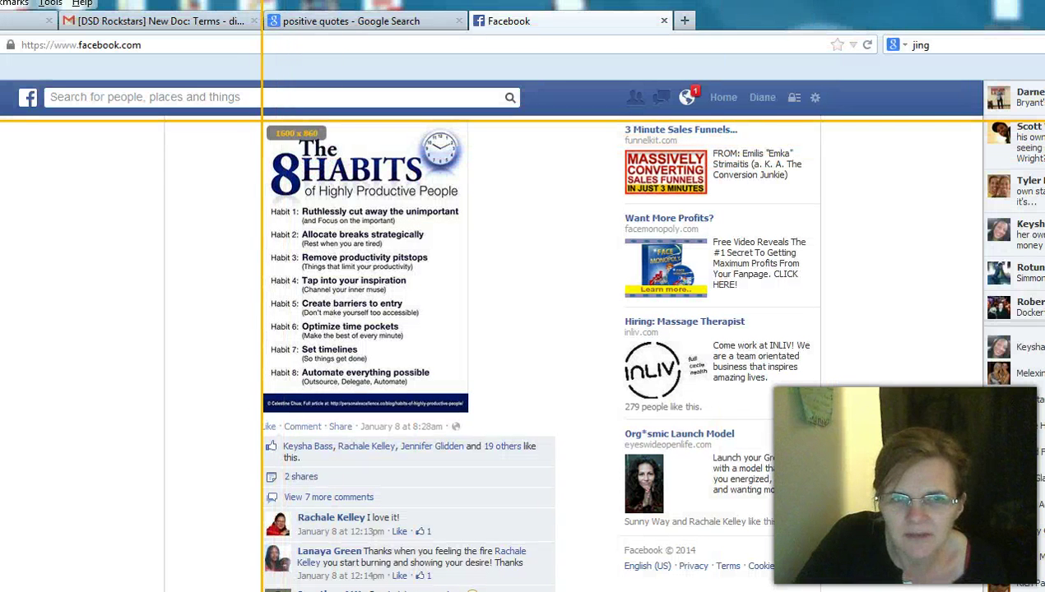
{"action": "key", "text": "Escape"}
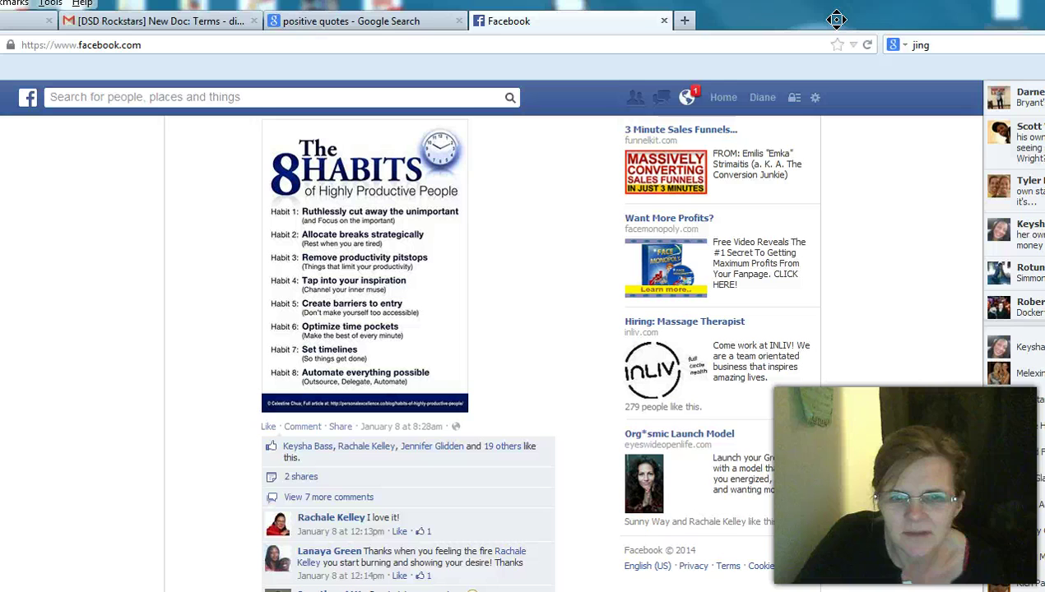
{"action": "key", "text": "Print"}
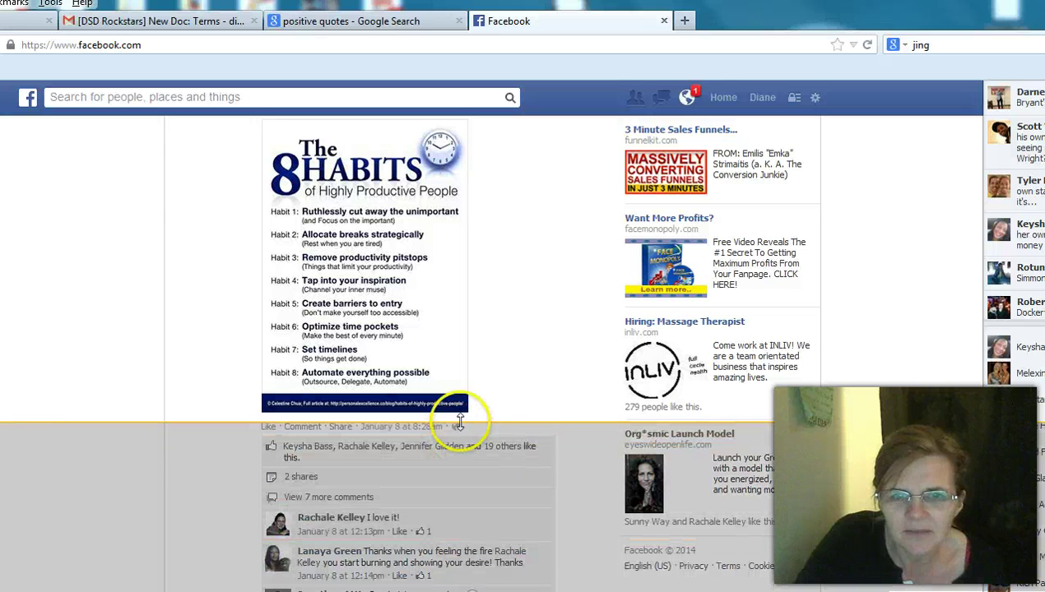
{"action": "left_click_drag", "start_coordinate": [530, 107], "coordinate": [498, 142]}
{"action": "left_click_drag", "start_coordinate": [491, 417], "coordinate": [519, 344]}
{"action": "left_click_drag", "start_coordinate": [1, 247], "coordinate": [256, 252]}
{"action": "left_click_drag", "start_coordinate": [408, 71], "coordinate": [406, 113]}
{"action": "left_click_drag", "start_coordinate": [907, 182], "coordinate": [451, 247]}
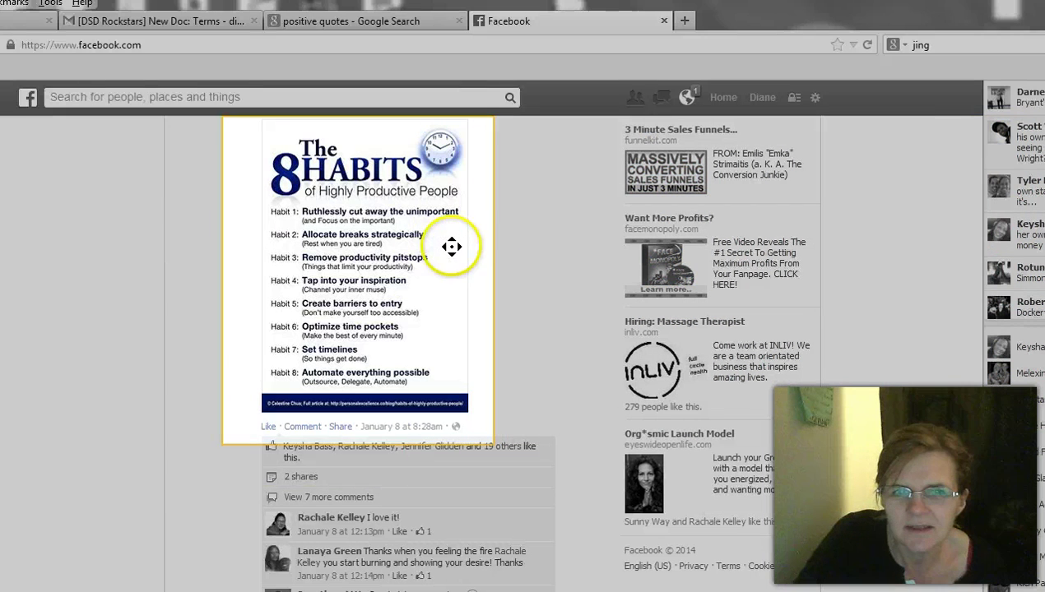
{"action": "left_click_drag", "start_coordinate": [392, 445], "coordinate": [417, 397]}
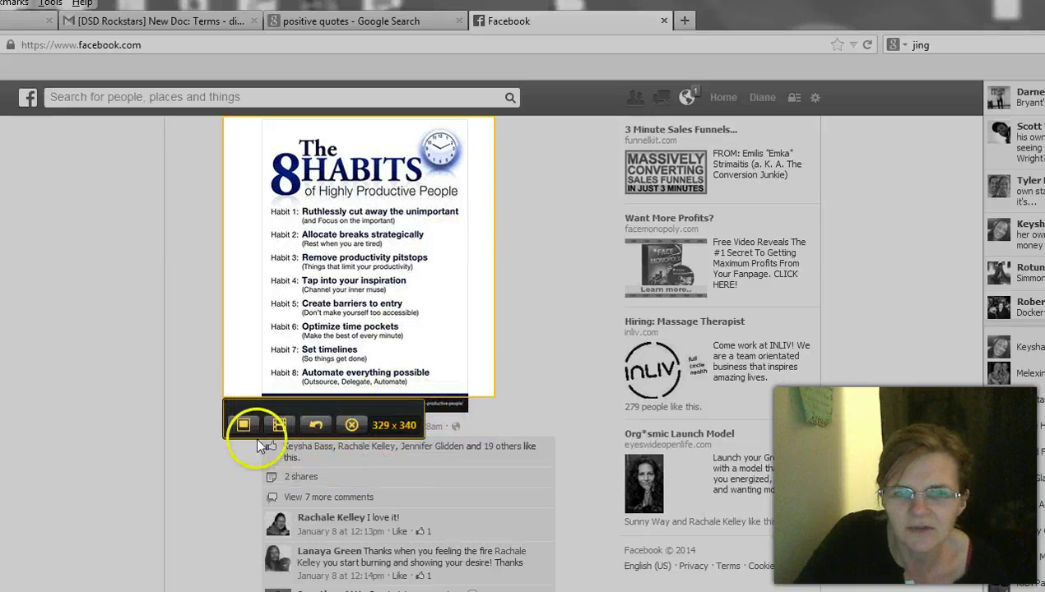
{"action": "left_click", "coordinate": [244, 425]}
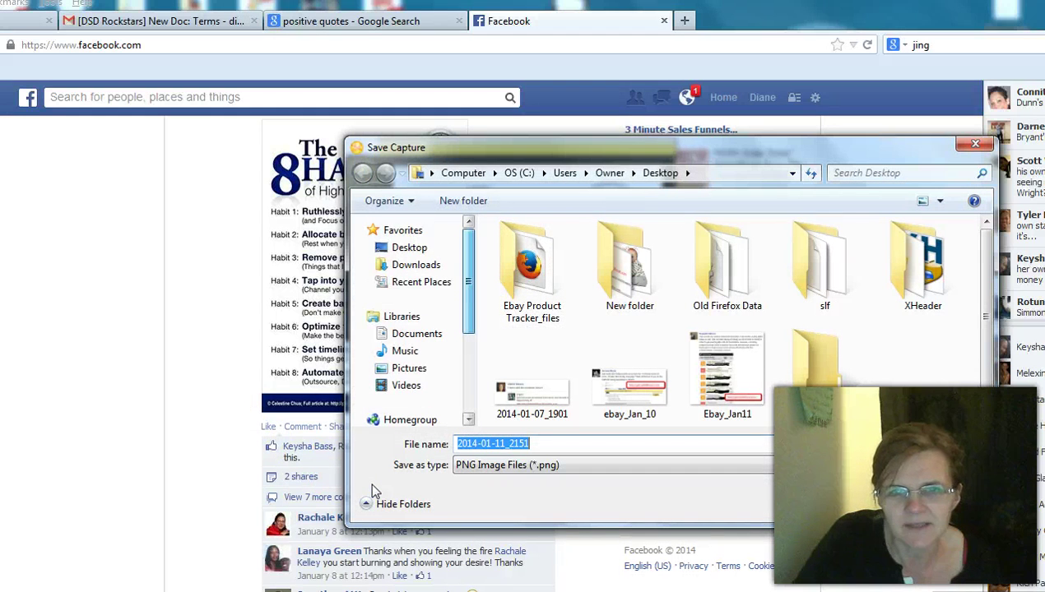
- Save the capture to the Desktop as 'Jan11 pic' PNG and close the Capture Saved notice
{"action": "double_click", "coordinate": [542, 444]}
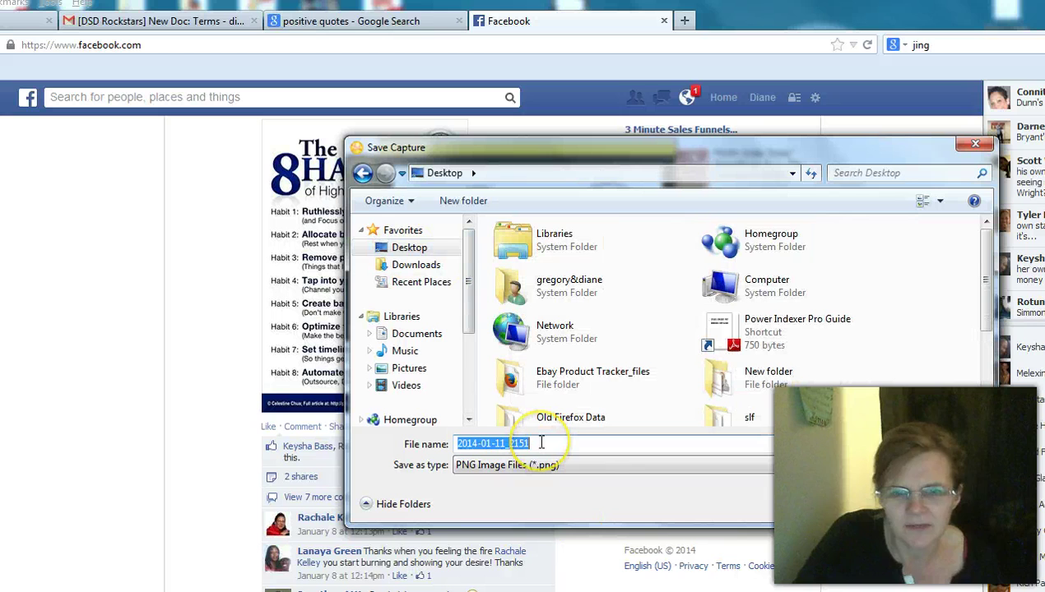
{"action": "key", "text": "BackSpace"}
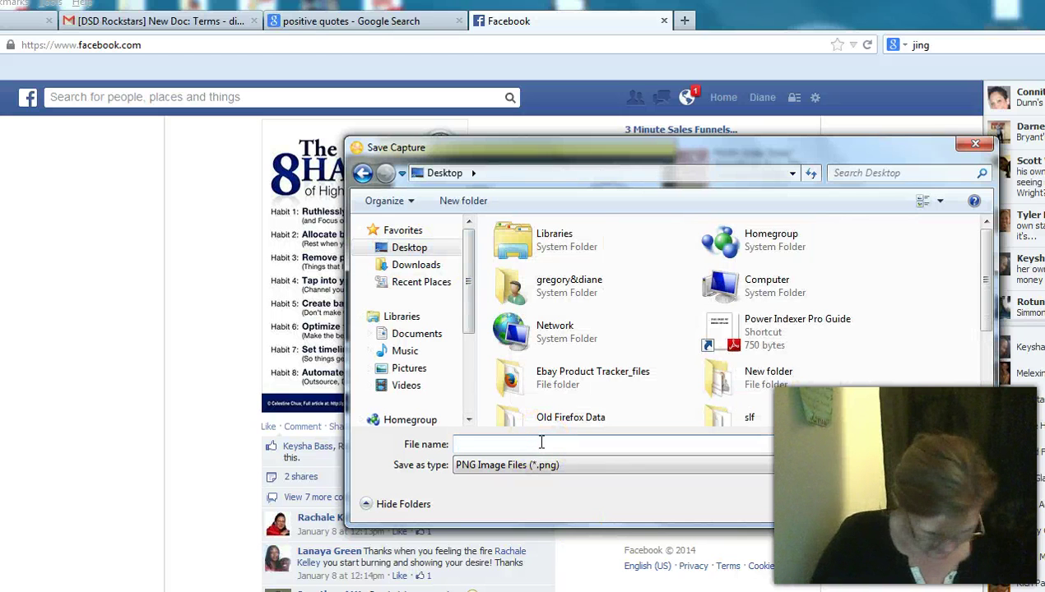
{"action": "type", "text": "Jan11 pic"}
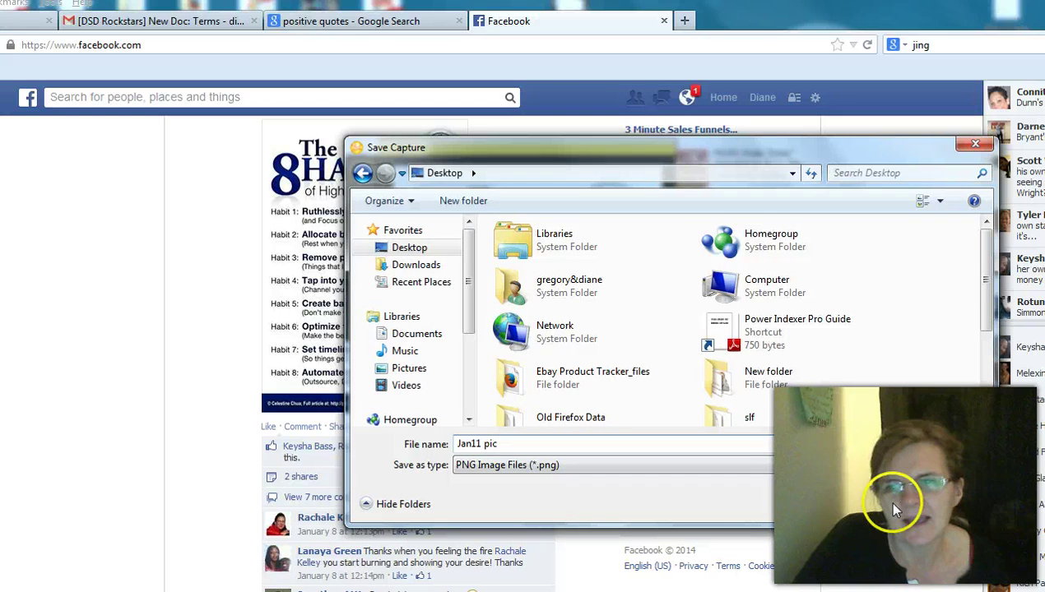
{"action": "left_click", "coordinate": [846, 510]}
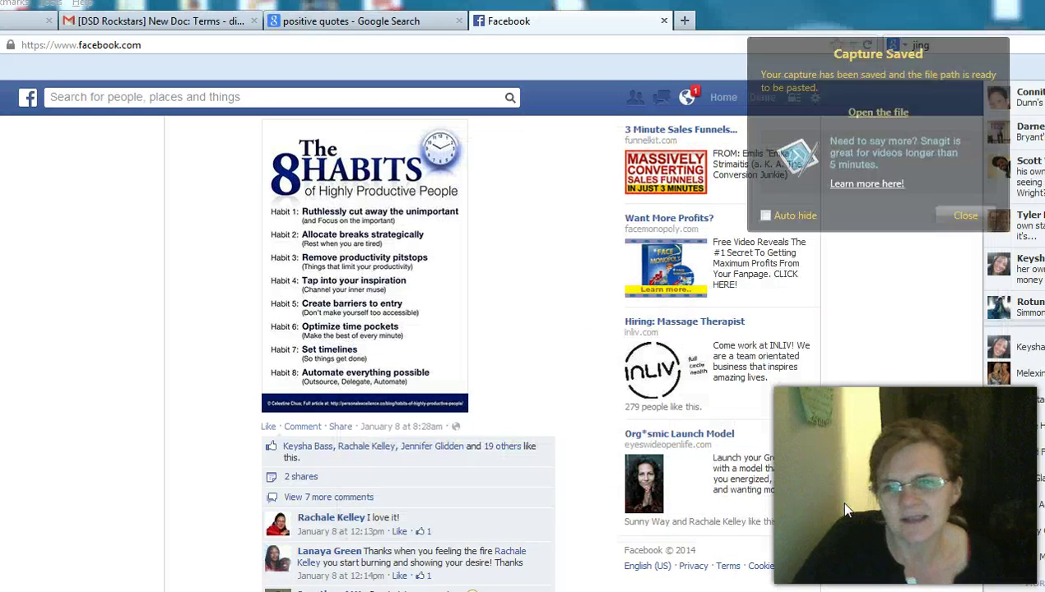
{"action": "left_click", "coordinate": [967, 217]}
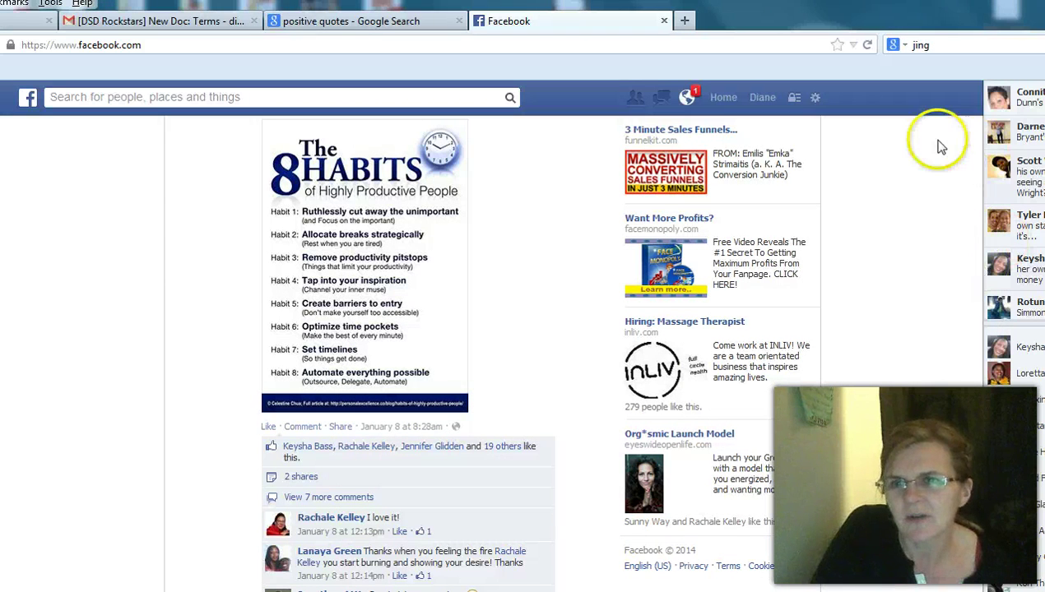
- Show the desktop and open Jan11_pic in Paint with the right-click Edit command
{"action": "key", "text": "super+d"}
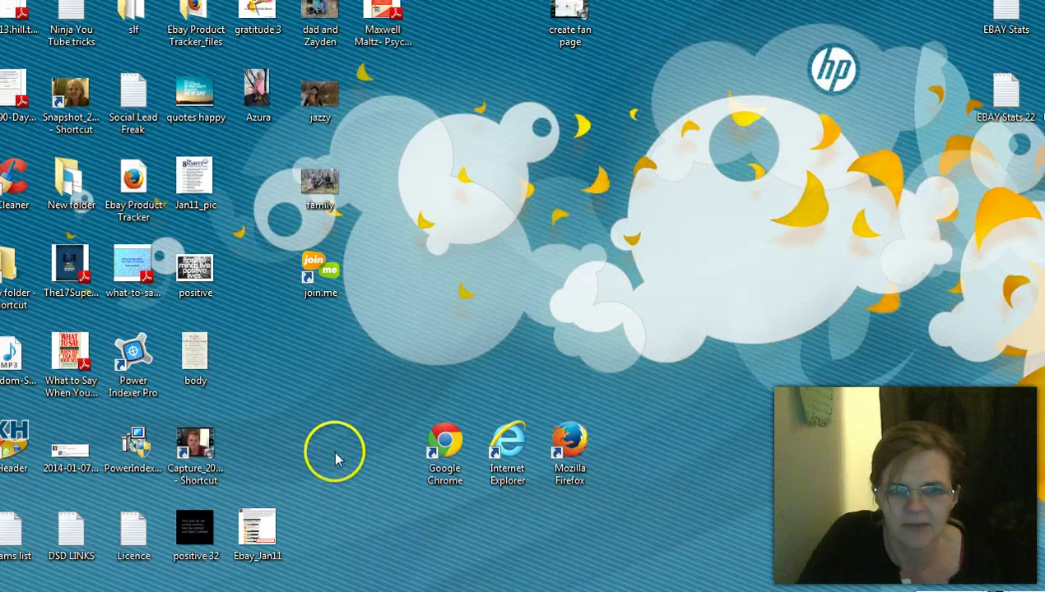
{"action": "right_click", "coordinate": [198, 186]}
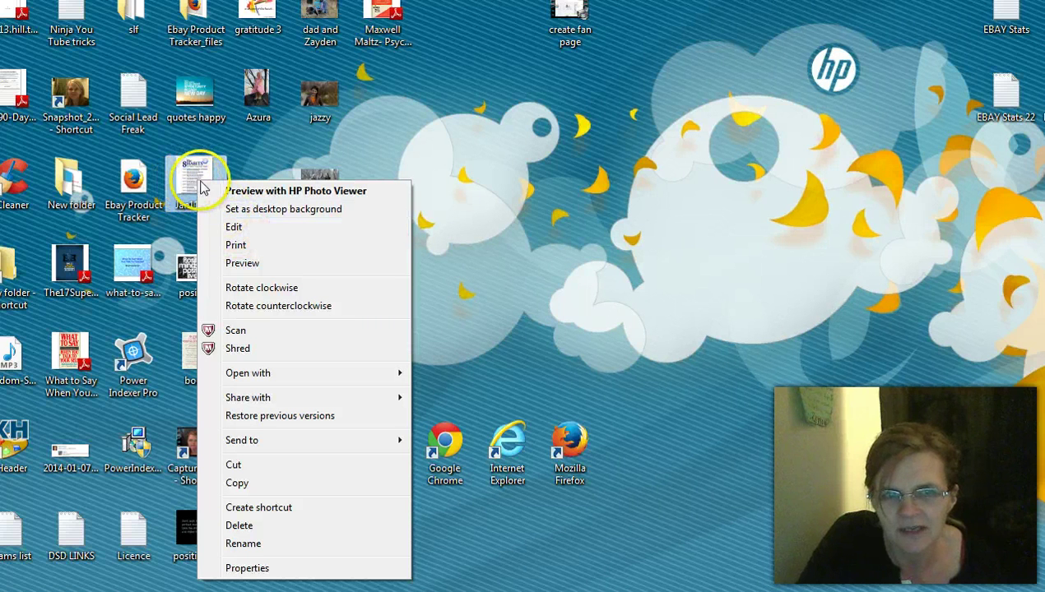
{"action": "left_click", "coordinate": [234, 228]}
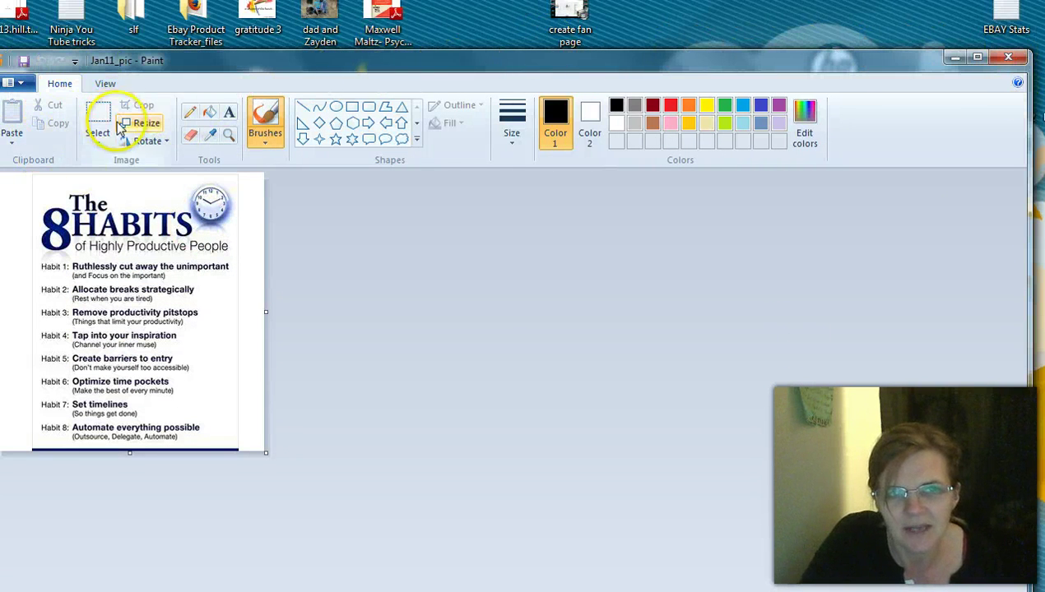
- Resize the picture to 350 pixels wide (350 x 361) with aspect ratio maintained
{"action": "left_click", "coordinate": [148, 125]}
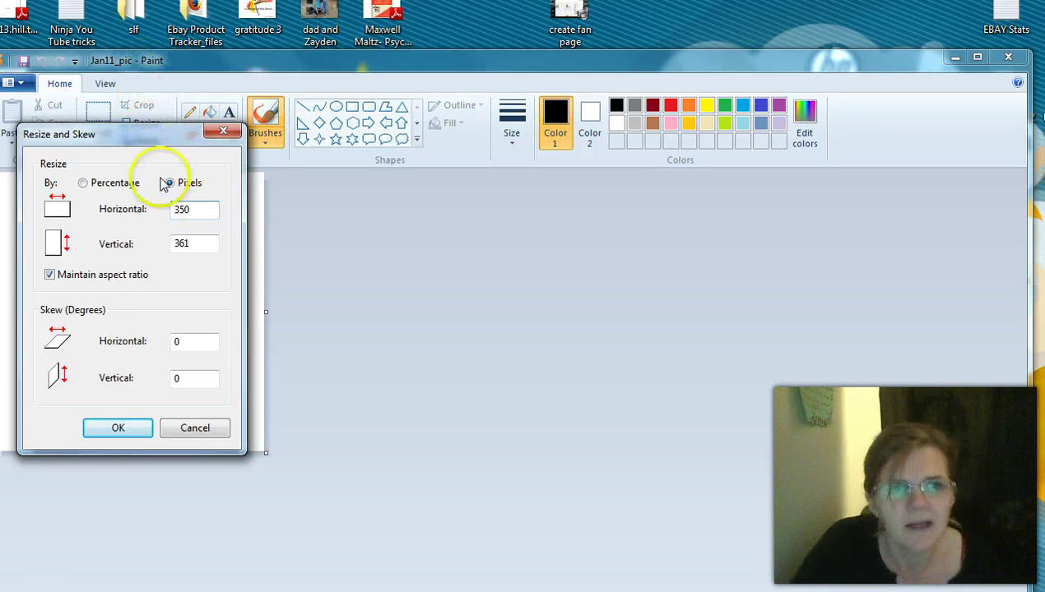
{"action": "left_click", "coordinate": [106, 431]}
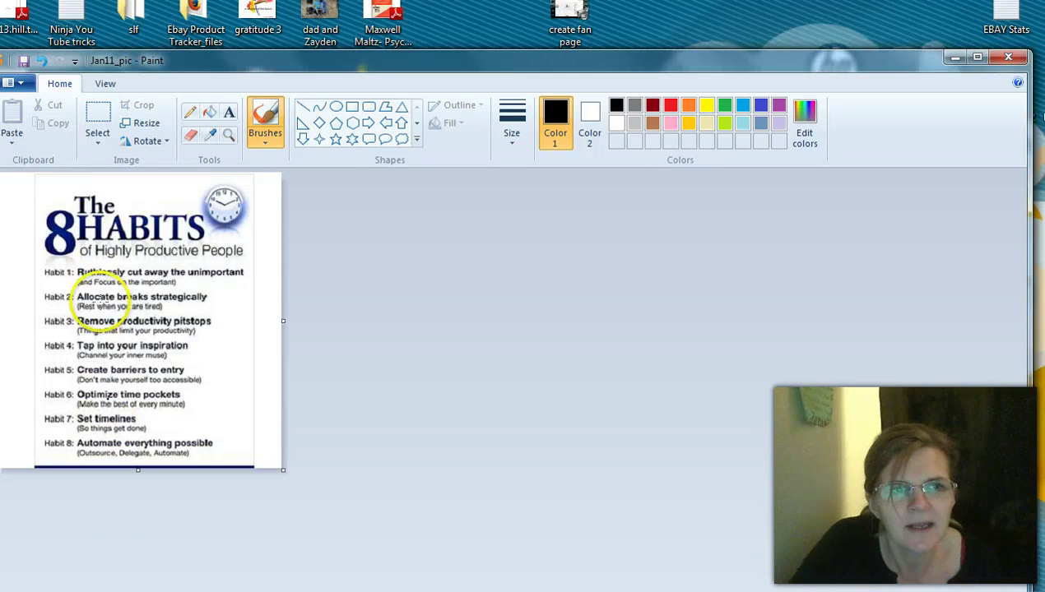
{"action": "left_click", "coordinate": [278, 131]}
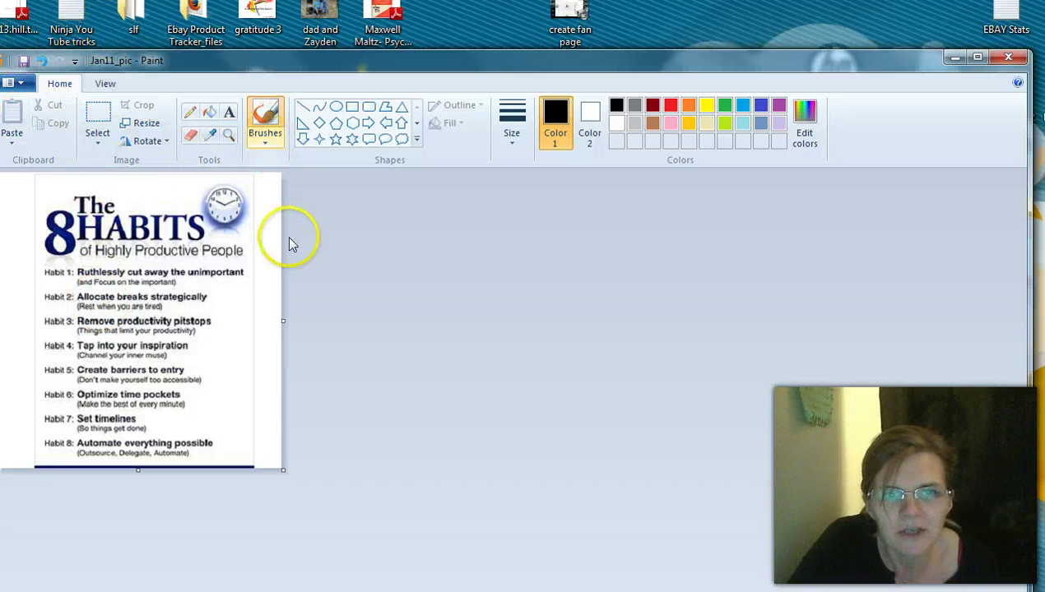
- With a red pencil, draw squiggles down both margins and circle the Habit labels
{"action": "left_click", "coordinate": [190, 112]}
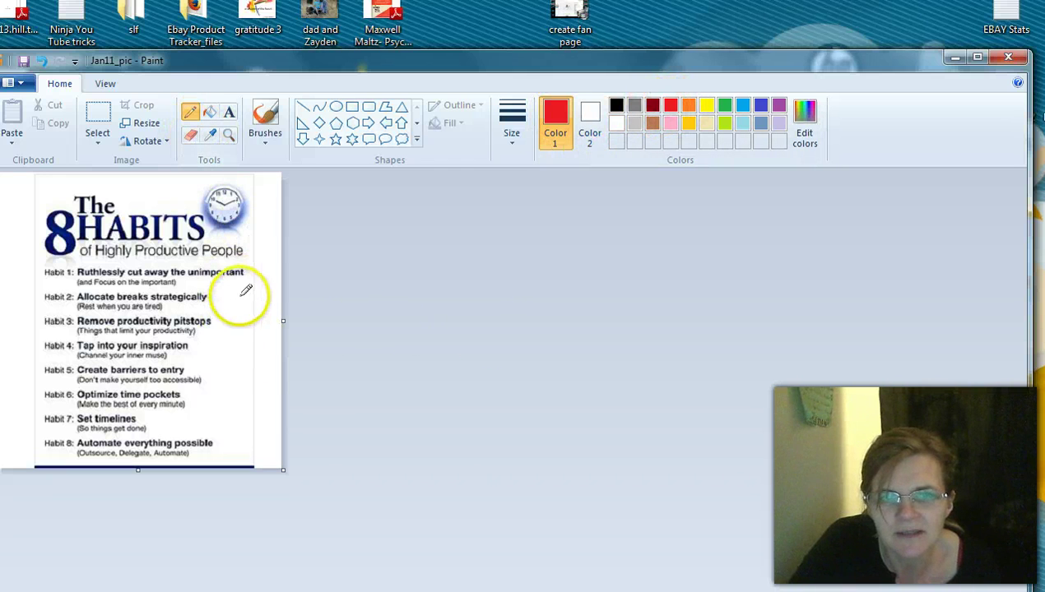
{"action": "mouse_move", "coordinate": [250, 289]}
{"action": "left_mouse_down"}
{"action": "mouse_move", "coordinate": [261, 262]}
{"action": "mouse_move", "coordinate": [236, 311]}
{"action": "mouse_move", "coordinate": [243, 385]}
{"action": "mouse_move", "coordinate": [233, 446]}
{"action": "mouse_move", "coordinate": [233, 341]}
{"action": "mouse_move", "coordinate": [260, 296]}
{"action": "mouse_move", "coordinate": [260, 251]}
{"action": "mouse_move", "coordinate": [234, 379]}
{"action": "mouse_move", "coordinate": [241, 436]}
{"action": "left_mouse_up"}
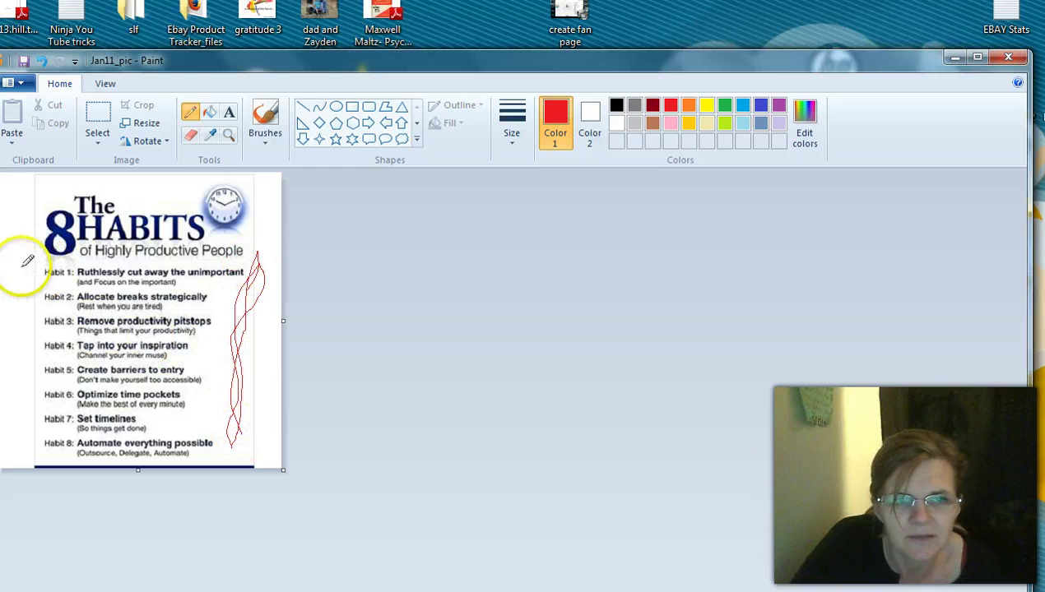
{"action": "mouse_move", "coordinate": [24, 265]}
{"action": "left_mouse_down"}
{"action": "mouse_move", "coordinate": [10, 318]}
{"action": "mouse_move", "coordinate": [28, 365]}
{"action": "mouse_move", "coordinate": [18, 413]}
{"action": "mouse_move", "coordinate": [43, 263]}
{"action": "mouse_move", "coordinate": [18, 282]}
{"action": "mouse_move", "coordinate": [26, 442]}
{"action": "left_mouse_up"}
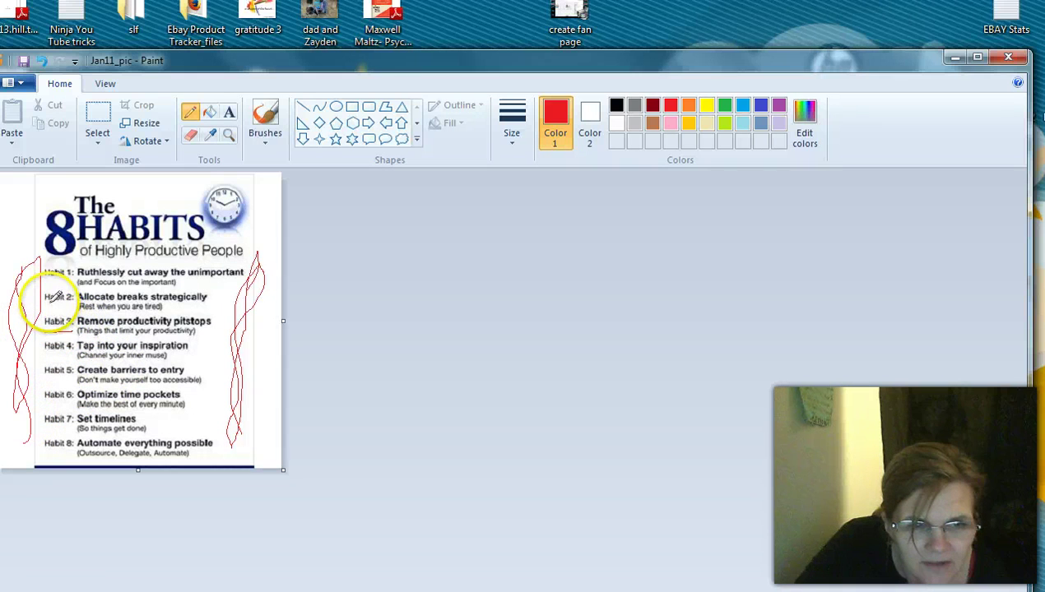
{"action": "mouse_move", "coordinate": [35, 280]}
{"action": "left_mouse_down"}
{"action": "mouse_move", "coordinate": [79, 268]}
{"action": "mouse_move", "coordinate": [55, 255]}
{"action": "mouse_move", "coordinate": [37, 264]}
{"action": "mouse_move", "coordinate": [52, 312]}
{"action": "mouse_move", "coordinate": [79, 294]}
{"action": "mouse_move", "coordinate": [71, 283]}
{"action": "mouse_move", "coordinate": [45, 285]}
{"action": "mouse_move", "coordinate": [38, 299]}
{"action": "mouse_move", "coordinate": [59, 300]}
{"action": "mouse_move", "coordinate": [49, 329]}
{"action": "mouse_move", "coordinate": [69, 328]}
{"action": "mouse_move", "coordinate": [75, 311]}
{"action": "mouse_move", "coordinate": [63, 303]}
{"action": "mouse_move", "coordinate": [47, 357]}
{"action": "mouse_move", "coordinate": [72, 350]}
{"action": "mouse_move", "coordinate": [70, 334]}
{"action": "mouse_move", "coordinate": [39, 348]}
{"action": "mouse_move", "coordinate": [52, 385]}
{"action": "mouse_move", "coordinate": [80, 364]}
{"action": "mouse_move", "coordinate": [38, 367]}
{"action": "mouse_move", "coordinate": [57, 400]}
{"action": "mouse_move", "coordinate": [78, 385]}
{"action": "mouse_move", "coordinate": [34, 384]}
{"action": "mouse_move", "coordinate": [52, 402]}
{"action": "mouse_move", "coordinate": [47, 424]}
{"action": "mouse_move", "coordinate": [72, 420]}
{"action": "mouse_move", "coordinate": [62, 404]}
{"action": "mouse_move", "coordinate": [41, 407]}
{"action": "mouse_move", "coordinate": [41, 455]}
{"action": "mouse_move", "coordinate": [76, 448]}
{"action": "mouse_move", "coordinate": [46, 436]}
{"action": "left_mouse_up"}
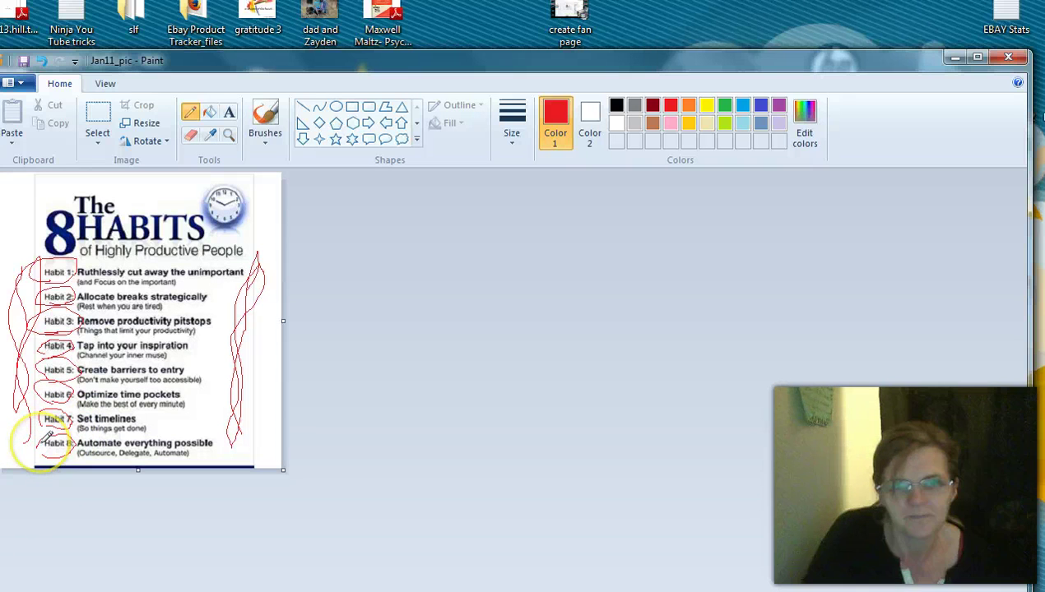
- Add red 'GREAT!!' text at the top of the image, above the 8 Habits title
{"action": "left_click", "coordinate": [231, 120]}
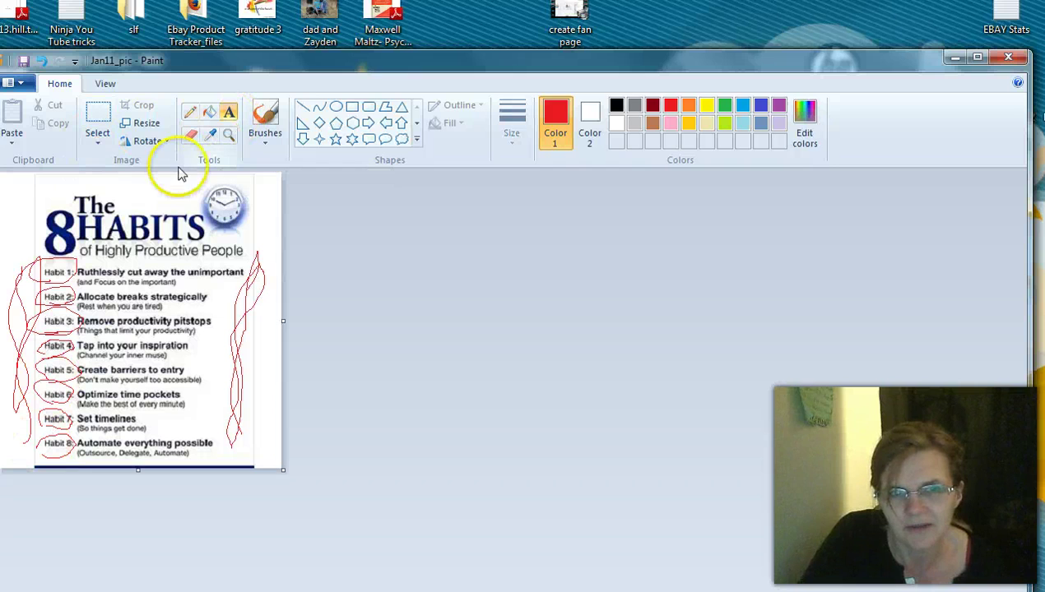
{"action": "left_click", "coordinate": [123, 185]}
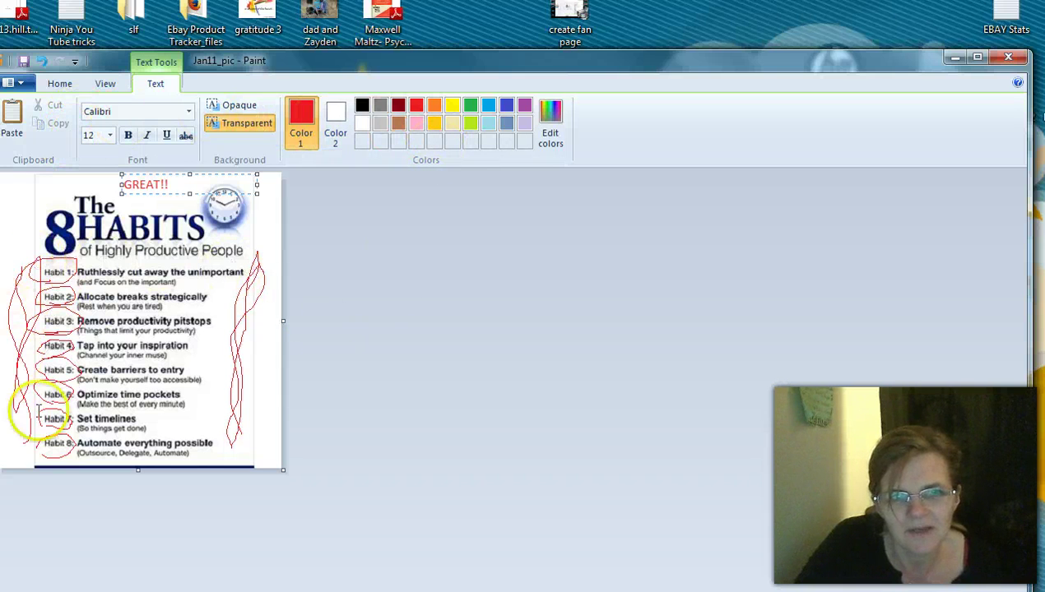
- Save the annotated 8 Habits picture with the red GREAT!! text
{"action": "left_click", "coordinate": [15, 83]}
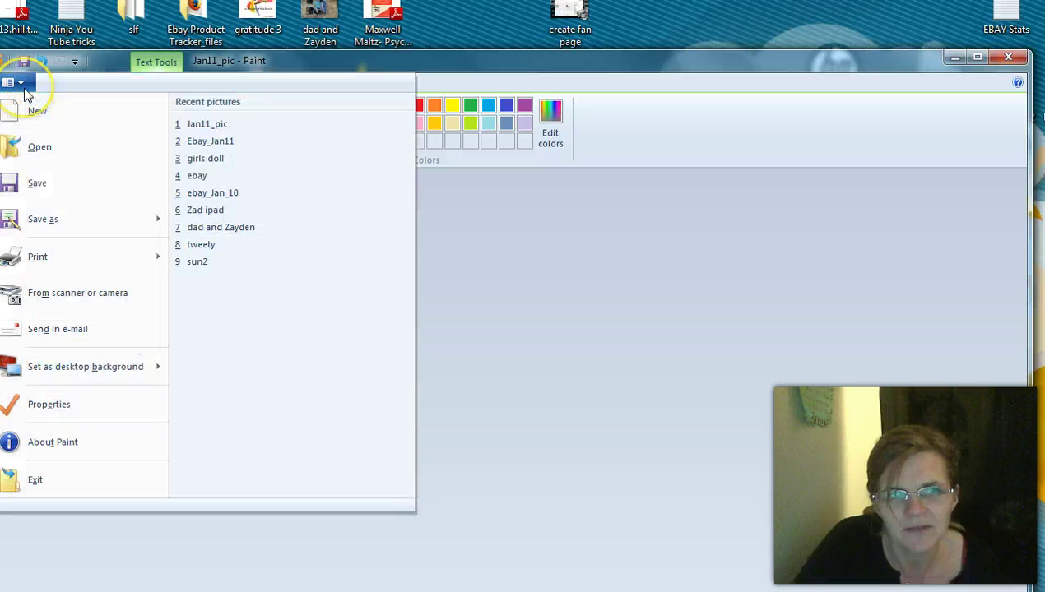
{"action": "left_click", "coordinate": [37, 183]}
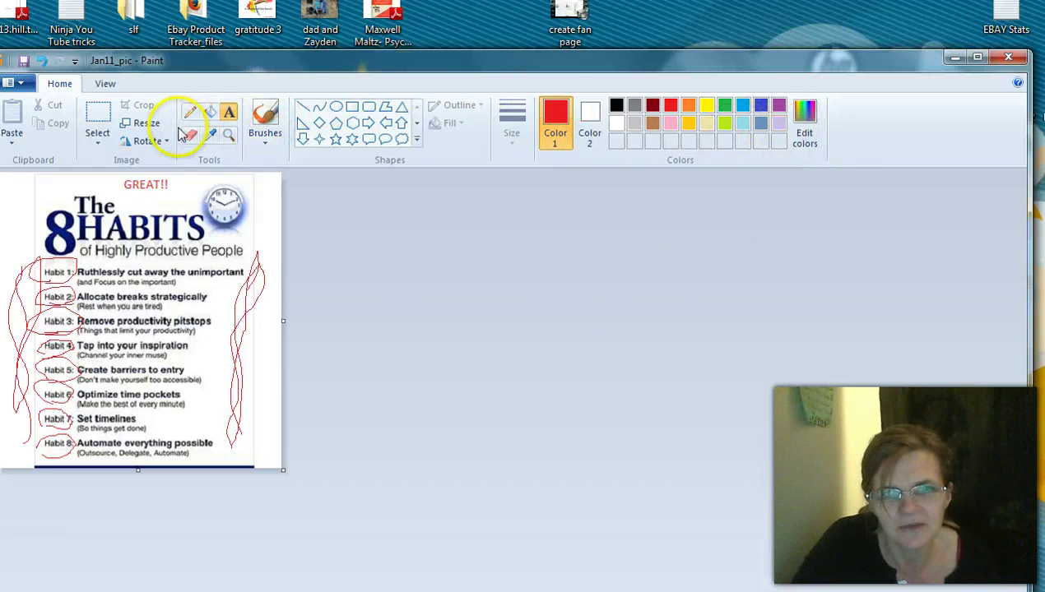
{"action": "left_click", "coordinate": [211, 134]}
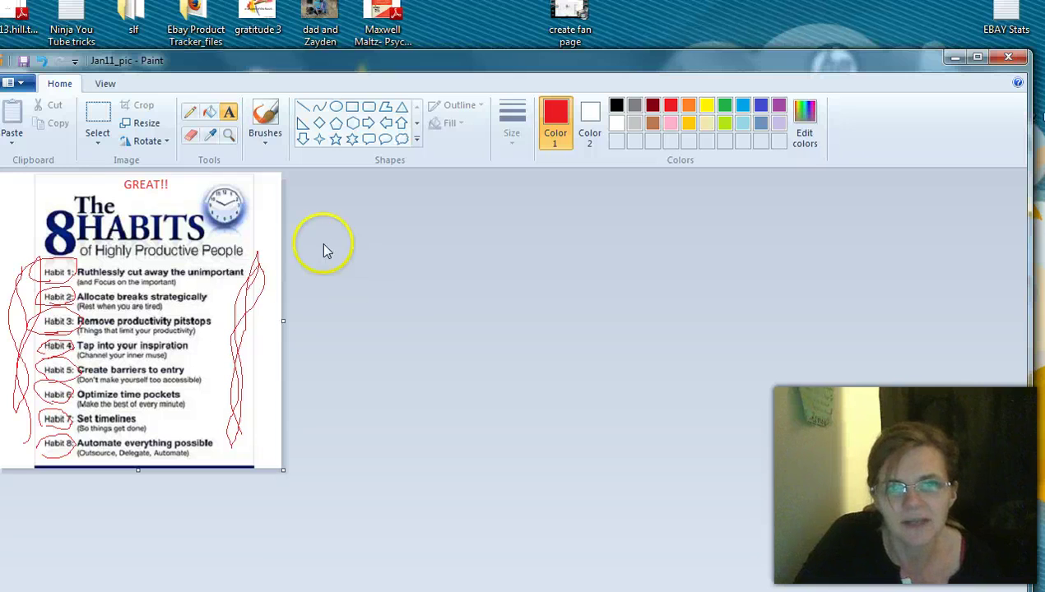
- Brush a red scribble down the right edge, then erase the red marks along the right margin
{"action": "left_click", "coordinate": [262, 122]}
{"action": "mouse_move", "coordinate": [264, 200]}
{"action": "left_mouse_down"}
{"action": "mouse_move", "coordinate": [252, 274]}
{"action": "mouse_move", "coordinate": [266, 309]}
{"action": "mouse_move", "coordinate": [264, 213]}
{"action": "mouse_move", "coordinate": [256, 287]}
{"action": "mouse_move", "coordinate": [274, 226]}
{"action": "left_mouse_up"}
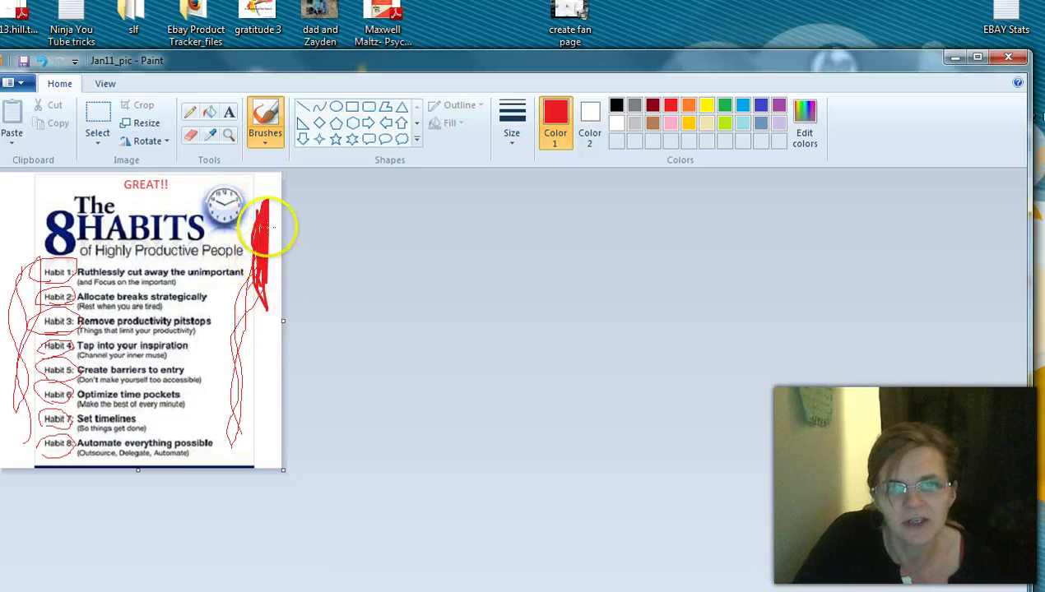
{"action": "left_click", "coordinate": [195, 141]}
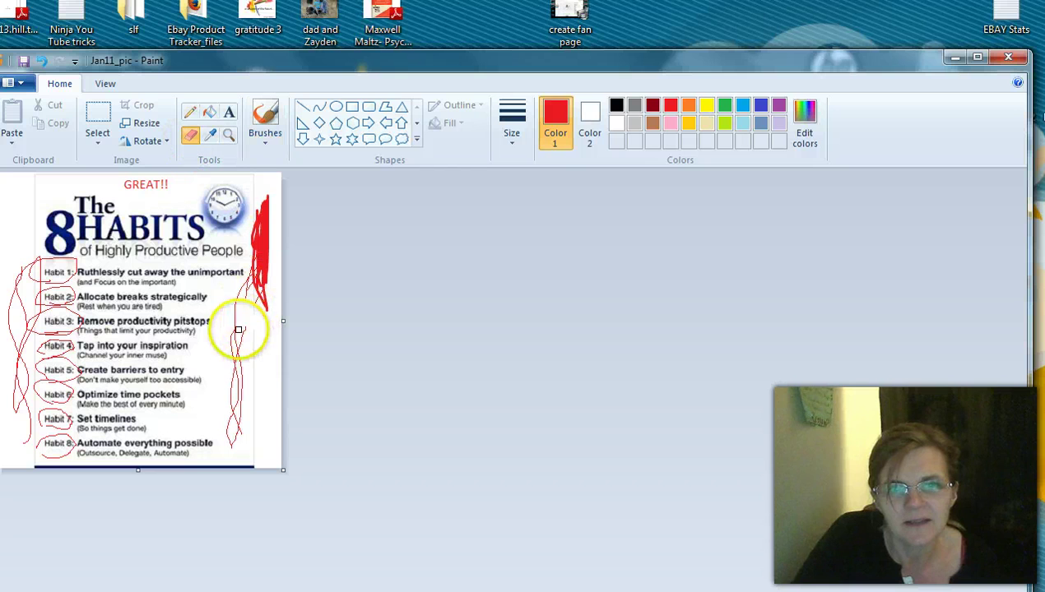
{"action": "mouse_move", "coordinate": [246, 322]}
{"action": "left_mouse_down"}
{"action": "mouse_move", "coordinate": [235, 381]}
{"action": "mouse_move", "coordinate": [236, 325]}
{"action": "mouse_move", "coordinate": [217, 445]}
{"action": "mouse_move", "coordinate": [233, 379]}
{"action": "mouse_move", "coordinate": [232, 406]}
{"action": "mouse_move", "coordinate": [244, 392]}
{"action": "mouse_move", "coordinate": [243, 367]}
{"action": "mouse_move", "coordinate": [230, 454]}
{"action": "mouse_move", "coordinate": [241, 291]}
{"action": "mouse_move", "coordinate": [230, 306]}
{"action": "mouse_move", "coordinate": [252, 287]}
{"action": "mouse_move", "coordinate": [242, 321]}
{"action": "mouse_move", "coordinate": [235, 292]}
{"action": "mouse_move", "coordinate": [255, 271]}
{"action": "mouse_move", "coordinate": [247, 304]}
{"action": "mouse_move", "coordinate": [258, 266]}
{"action": "mouse_move", "coordinate": [260, 319]}
{"action": "mouse_move", "coordinate": [269, 296]}
{"action": "mouse_move", "coordinate": [252, 237]}
{"action": "mouse_move", "coordinate": [266, 254]}
{"action": "mouse_move", "coordinate": [264, 195]}
{"action": "mouse_move", "coordinate": [266, 234]}
{"action": "left_mouse_up"}
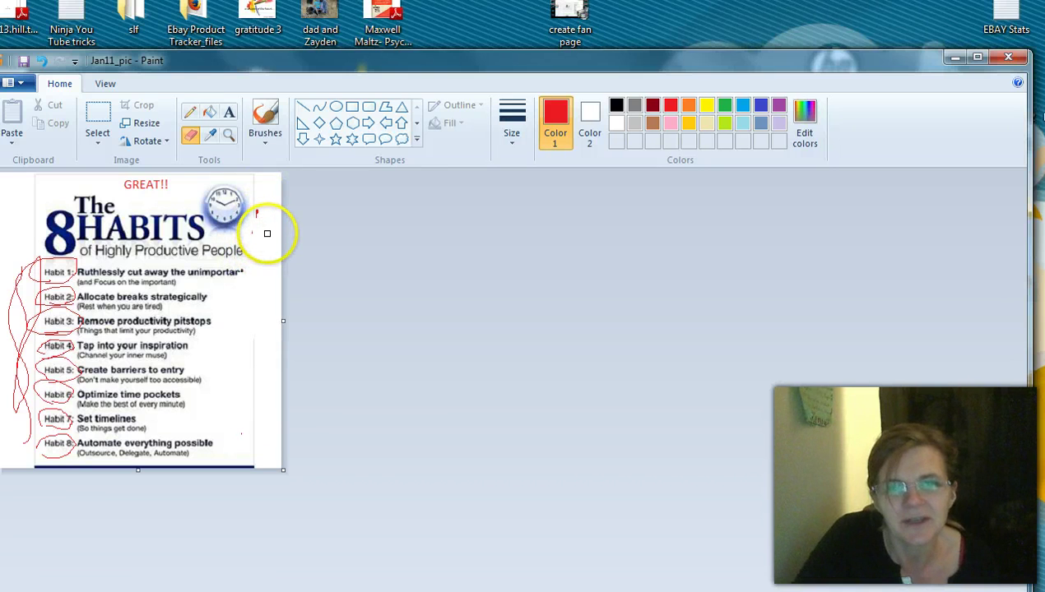